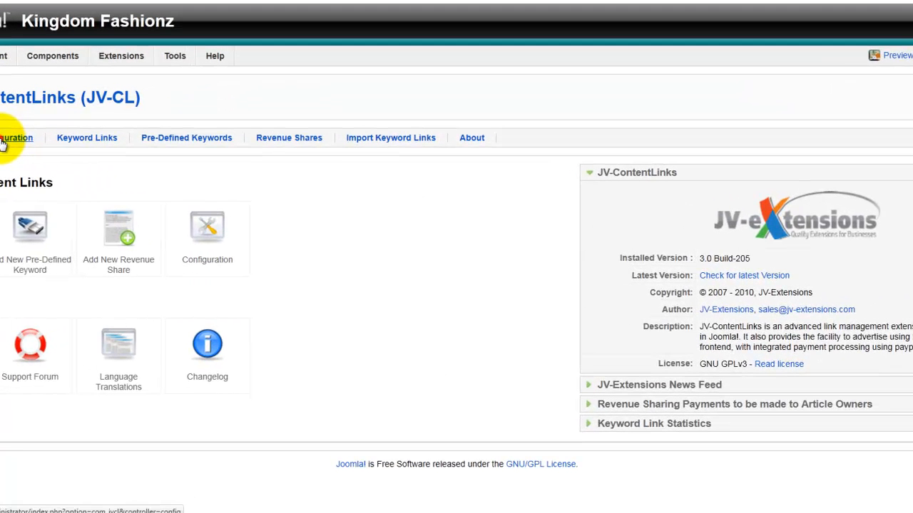
# - Open the JV-ContentLinks configuration and examine the common link settings, including the keyword phrase limit, link window and allowed categories
pyautogui.click(4, 138)
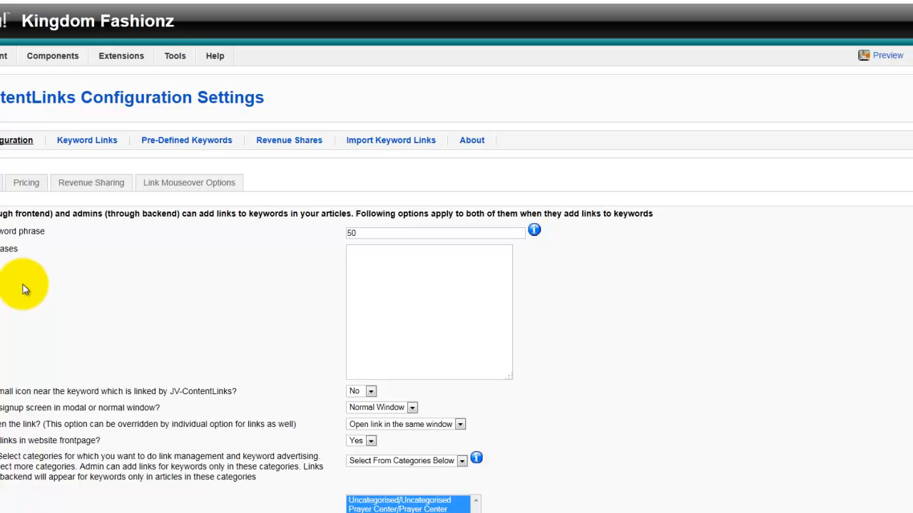
pyautogui.scroll(-3, 23, 284)
pyautogui.scroll(2, 24, 280)
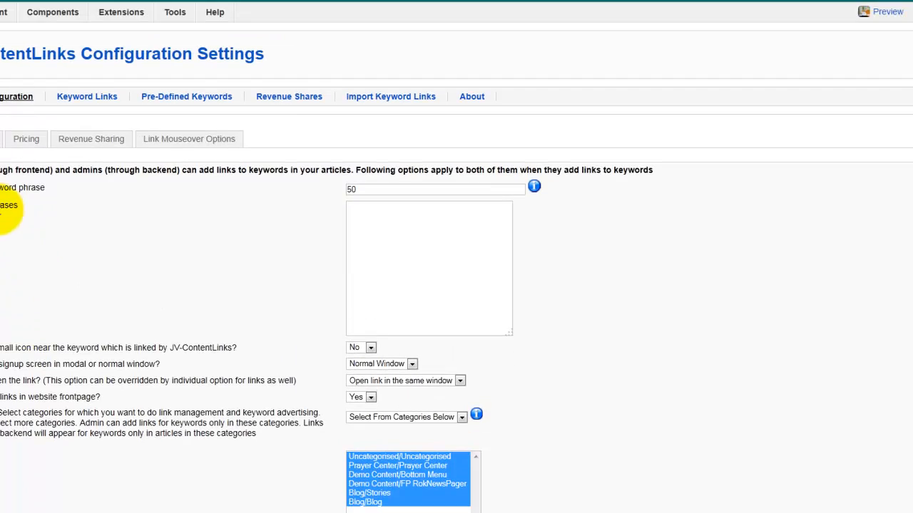
pyautogui.moveTo(349, 190); pyautogui.dragTo(363, 191)
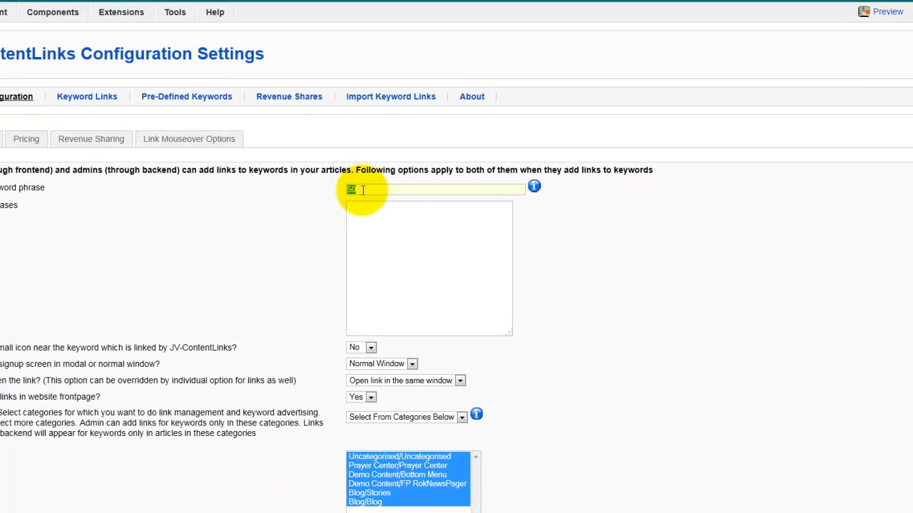
pyautogui.scroll(-2, 193, 238)
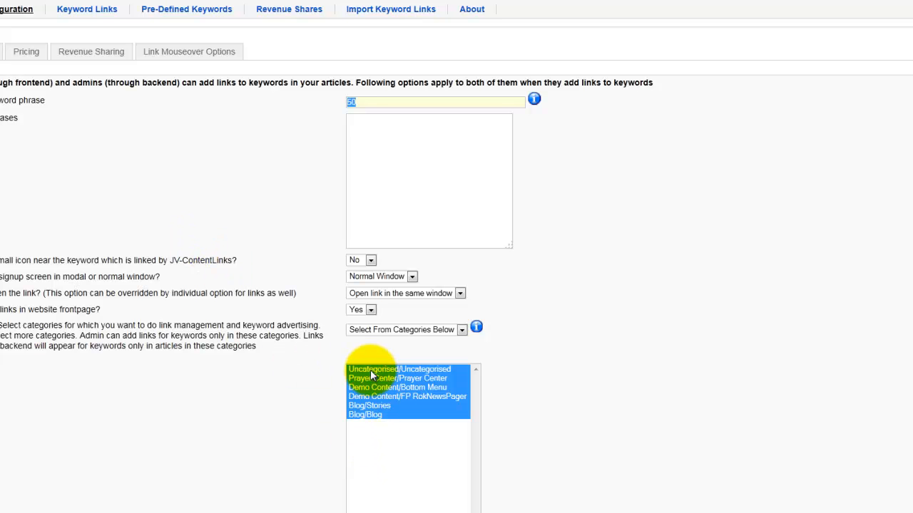
pyautogui.scroll(2, 72, 379)
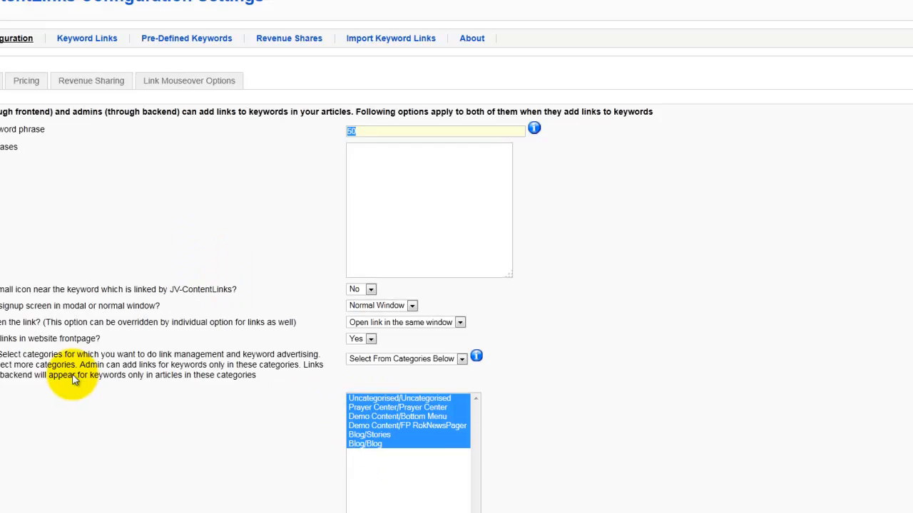
pyautogui.scroll(1, 72, 379)
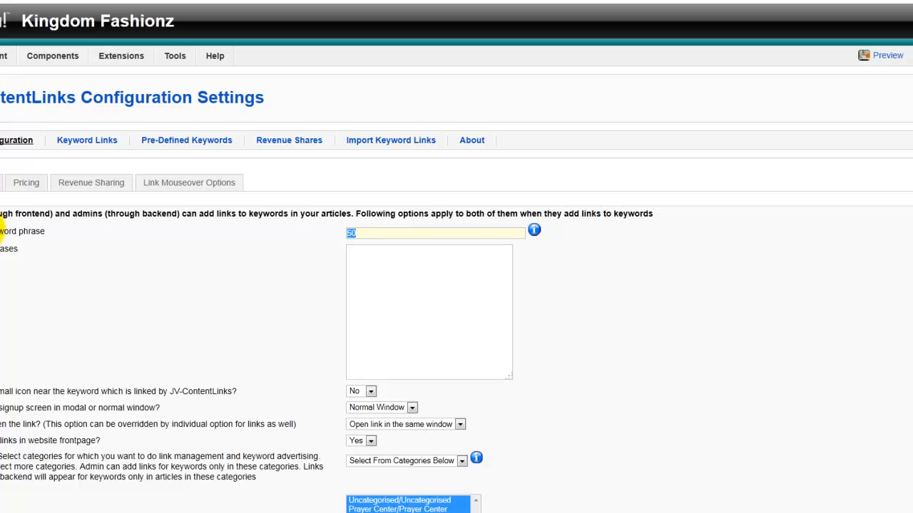
pyautogui.scroll(-1, 16, 281)
pyautogui.scroll(-2, 285, 400)
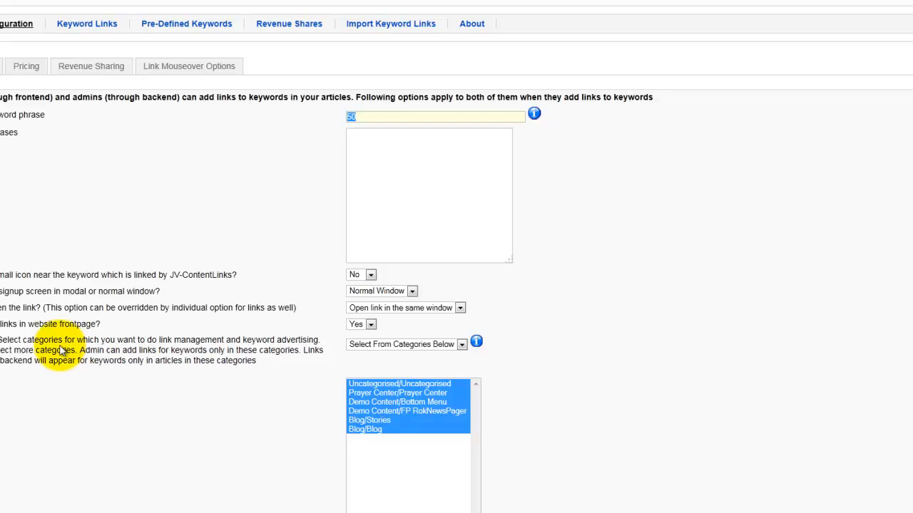
pyautogui.scroll(2, 35, 314)
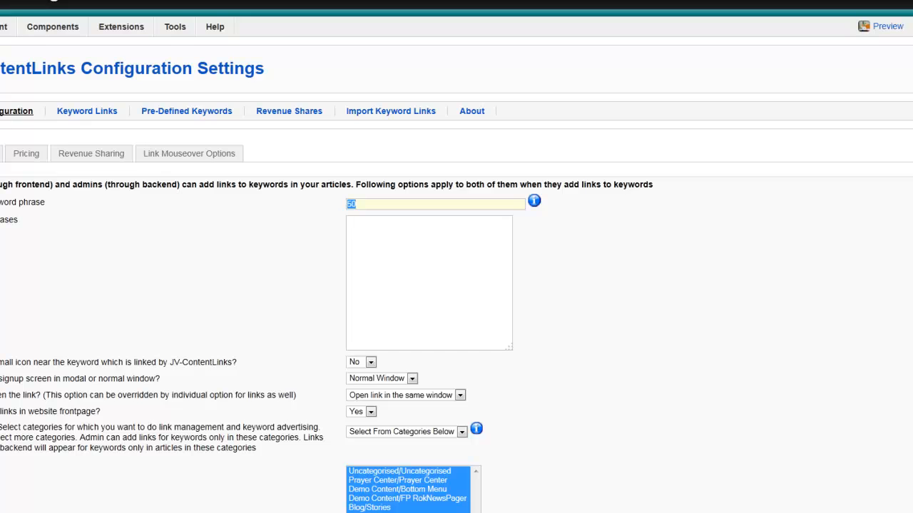
# - Review the frontend advertising settings, including keyword length, advertising link text, its placement and the selectable categories
pyautogui.click(4, 152)
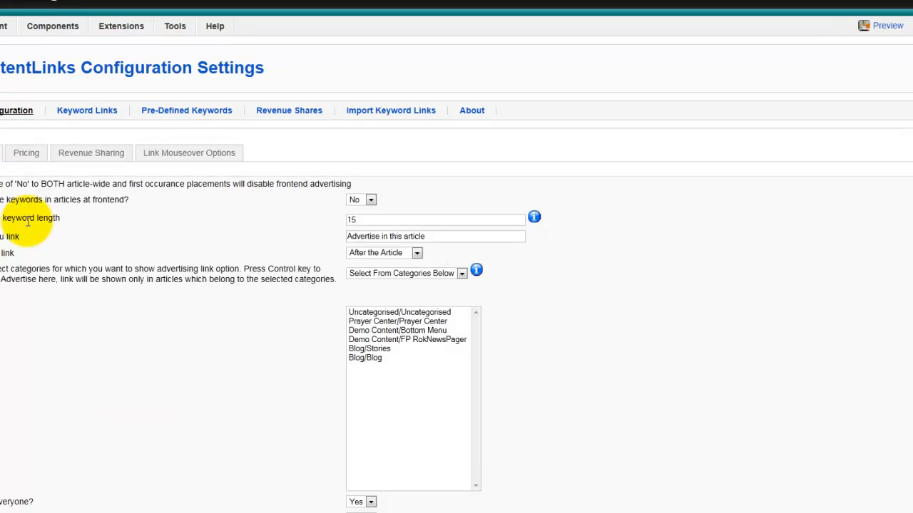
pyautogui.scroll(-3, 28, 240)
pyautogui.scroll(2, 34, 236)
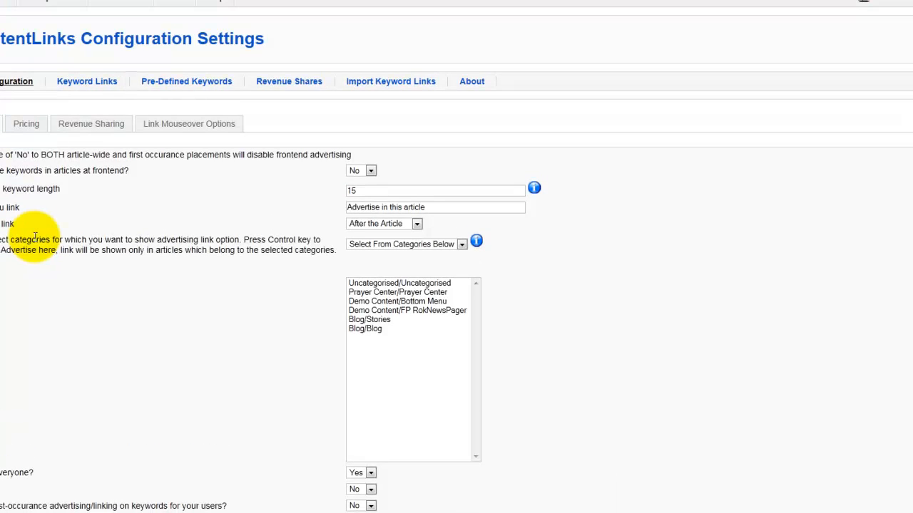
pyautogui.scroll(-3, 14, 221)
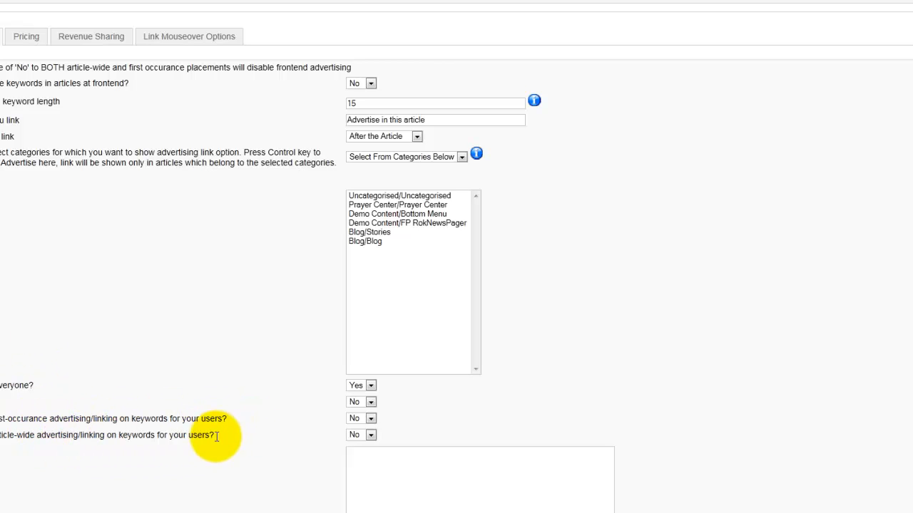
pyautogui.scroll(2, 21, 241)
# - Look through the pricing, revenue sharing and link mouseover settings of the configuration
pyautogui.click(29, 124)
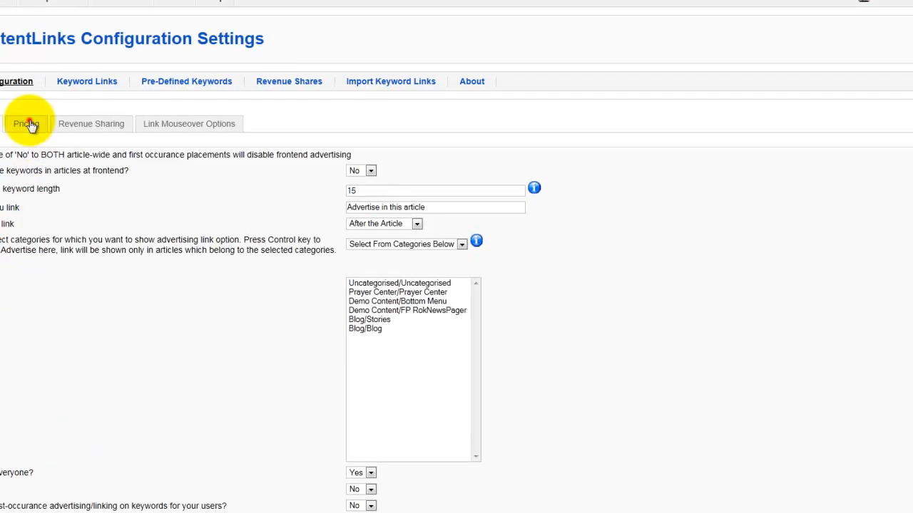
pyautogui.click(87, 191)
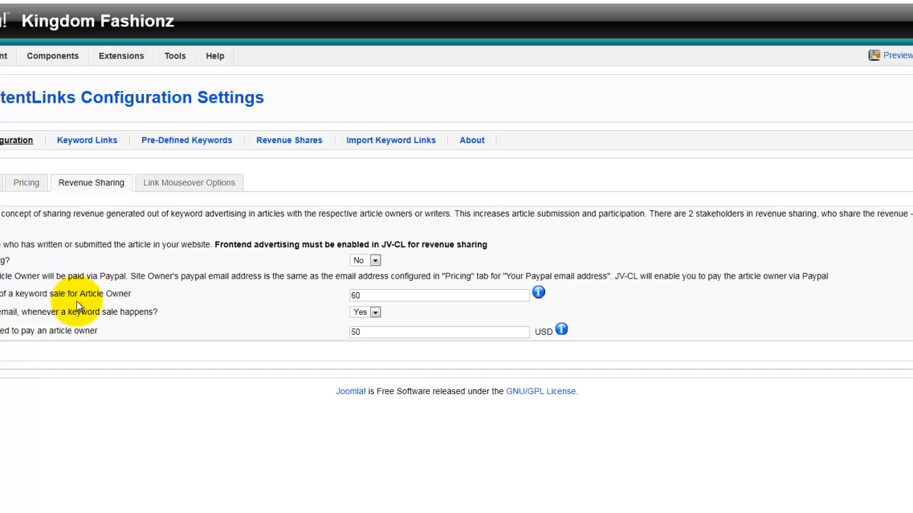
pyautogui.click(187, 183)
pyautogui.scroll(-2, 71, 328)
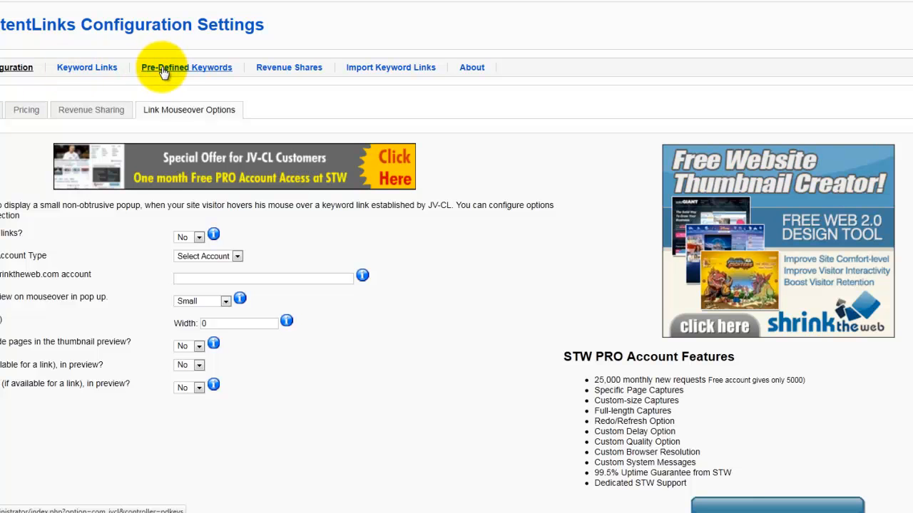
pyautogui.scroll(2, 142, 193)
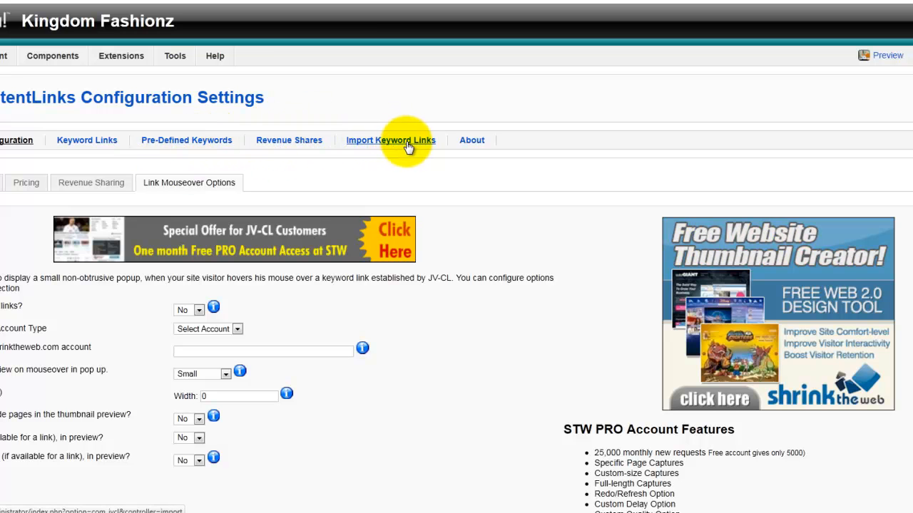
# - Open the keyword links list and examine the existing keyword phrases, their destinations and the usage notes
pyautogui.click(100, 146)
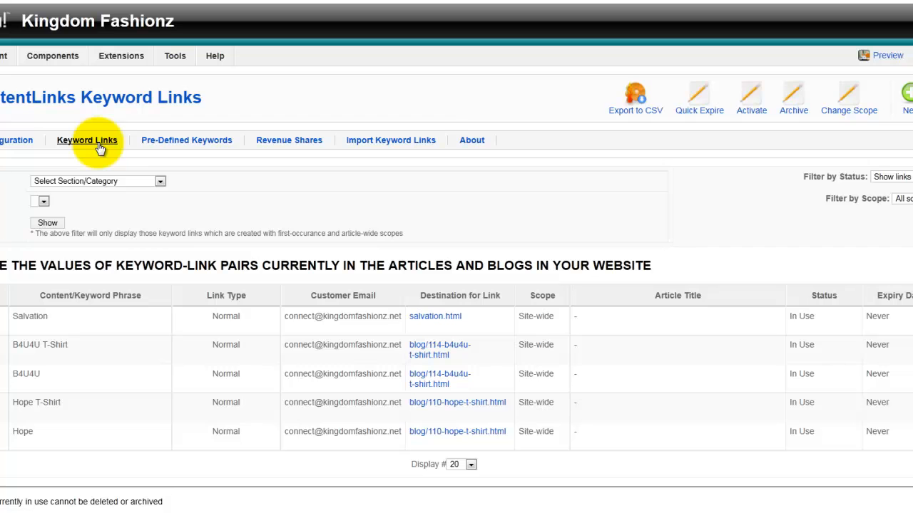
pyautogui.scroll(-2, 106, 322)
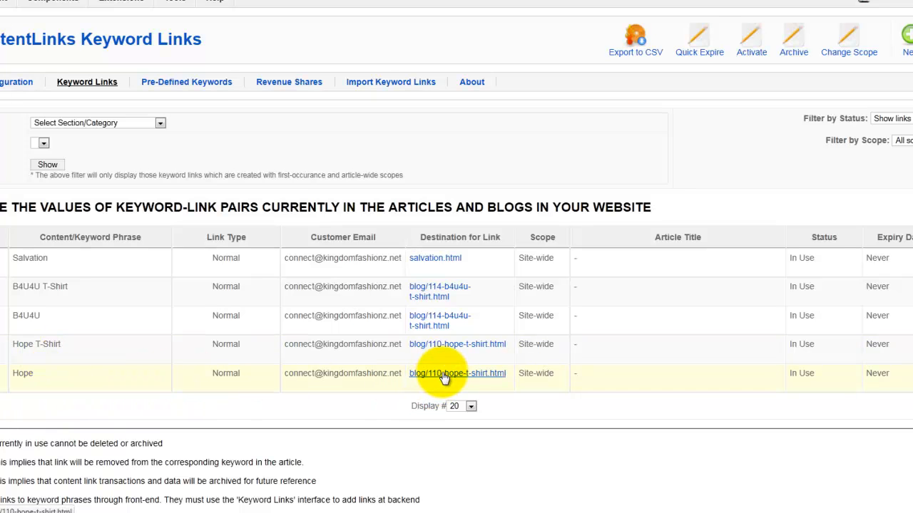
pyautogui.scroll(1, 91, 412)
pyautogui.scroll(-1, 90, 411)
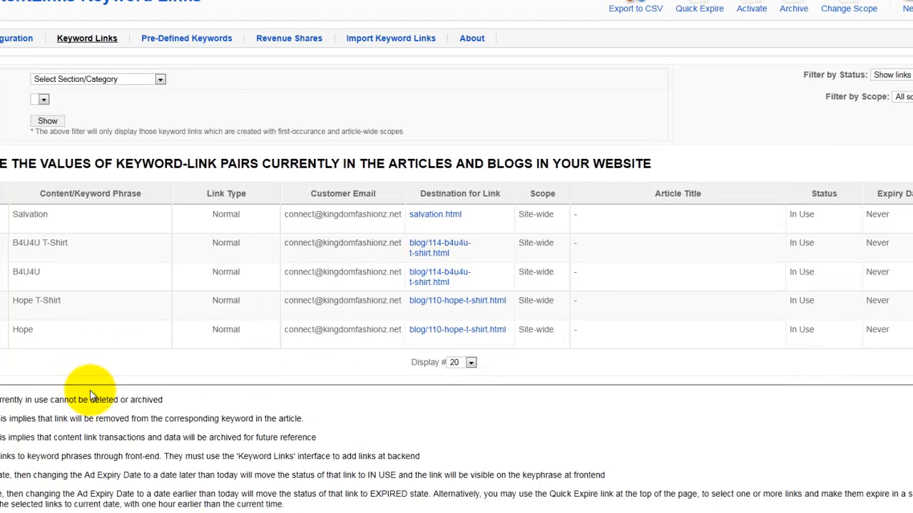
pyautogui.scroll(1, 90, 394)
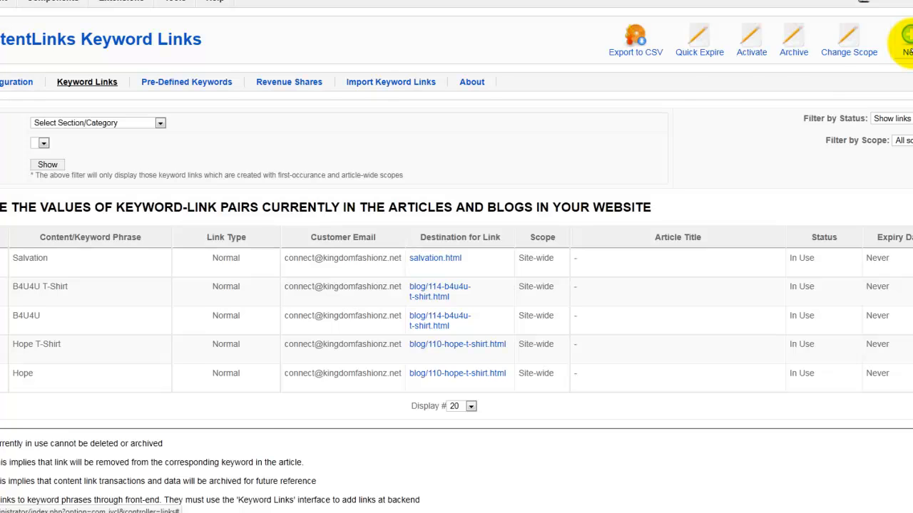
# - Start a new keyword link and enter "Jesus" as its keyword phrase
pyautogui.scroll(1, 904, 43)
pyautogui.click(907, 98)
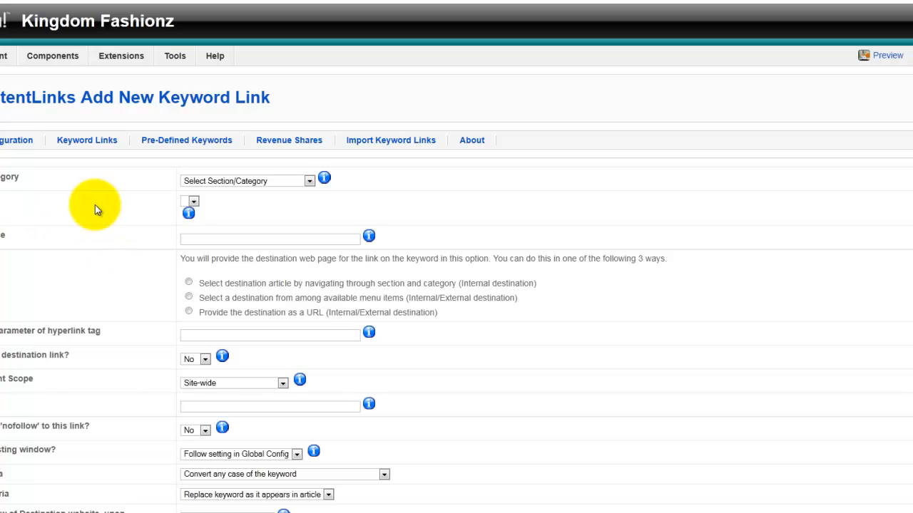
pyautogui.scroll(-3, 96, 480)
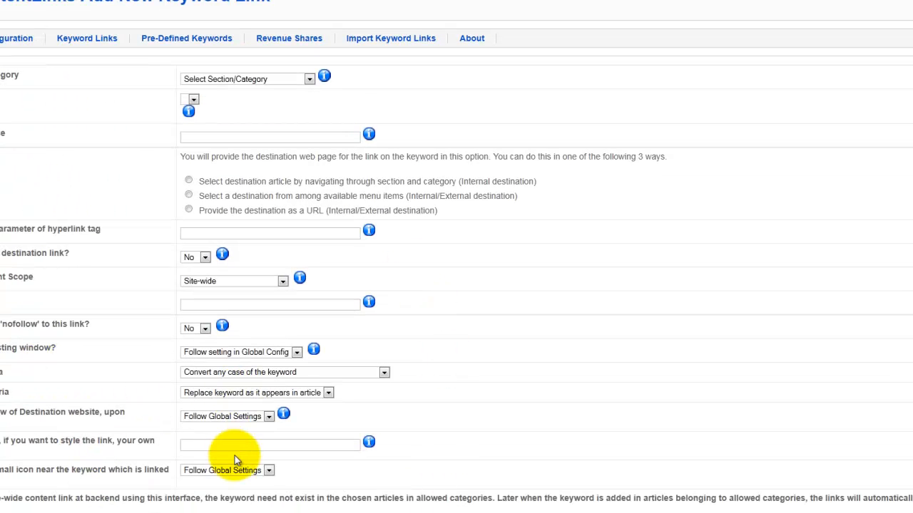
pyautogui.scroll(-2, 235, 455)
pyautogui.scroll(5, 292, 428)
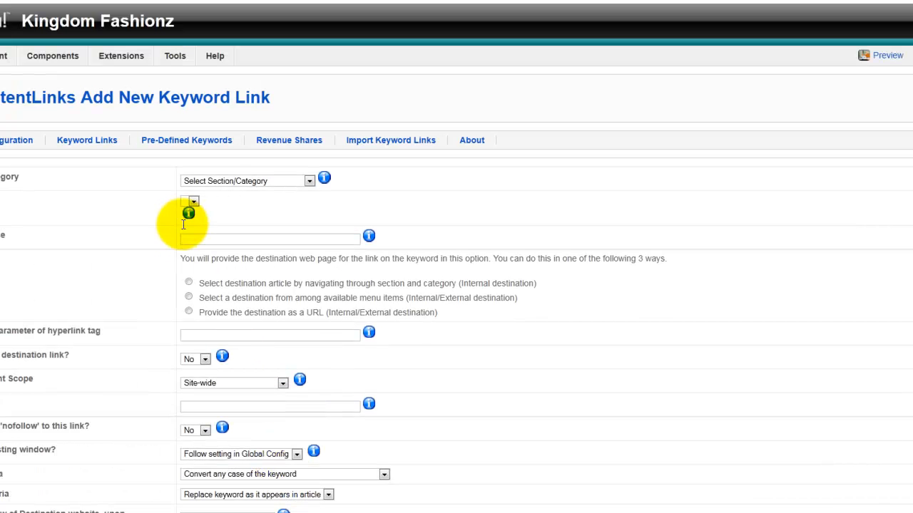
pyautogui.click(185, 240)
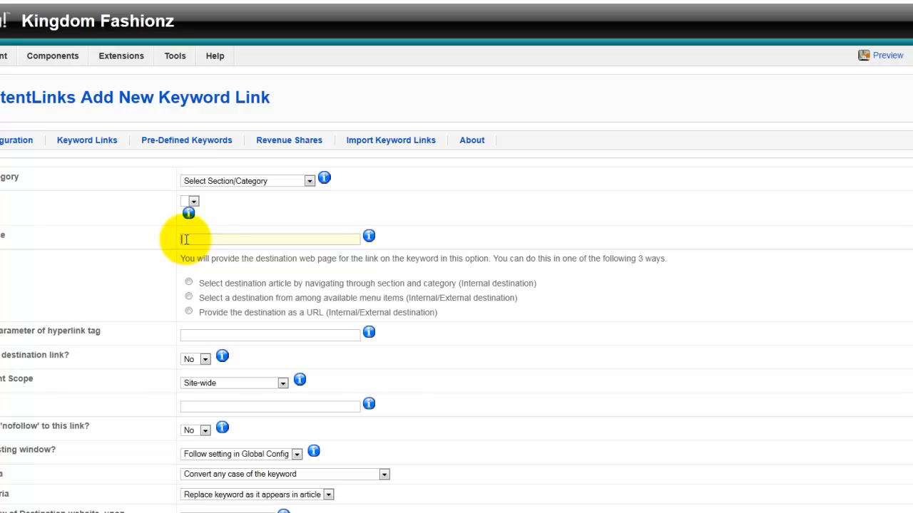
pyautogui.write('Jesu')
pyautogui.moveTo(214, 242); pyautogui.dragTo(143, 238)
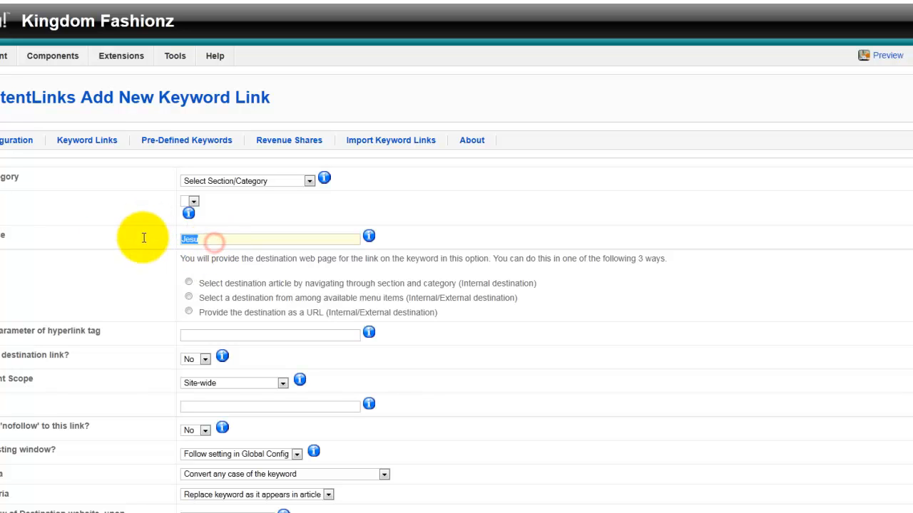
pyautogui.write('Jesus')
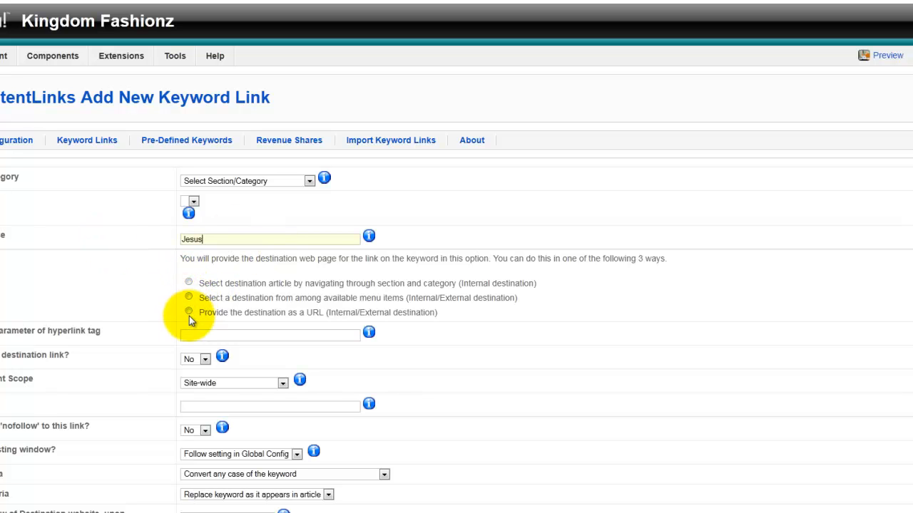
# - Choose to provide the keyword link's destination as a URL
pyautogui.click(189, 284)
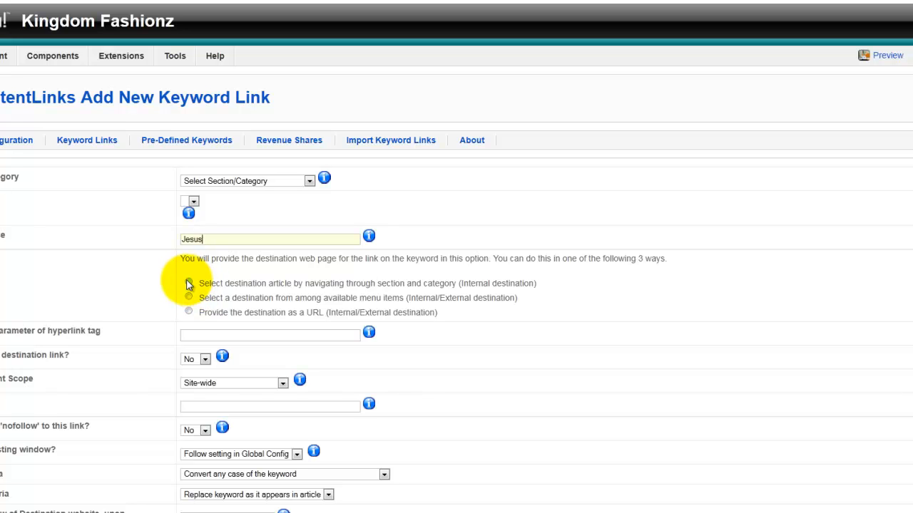
pyautogui.click(188, 299)
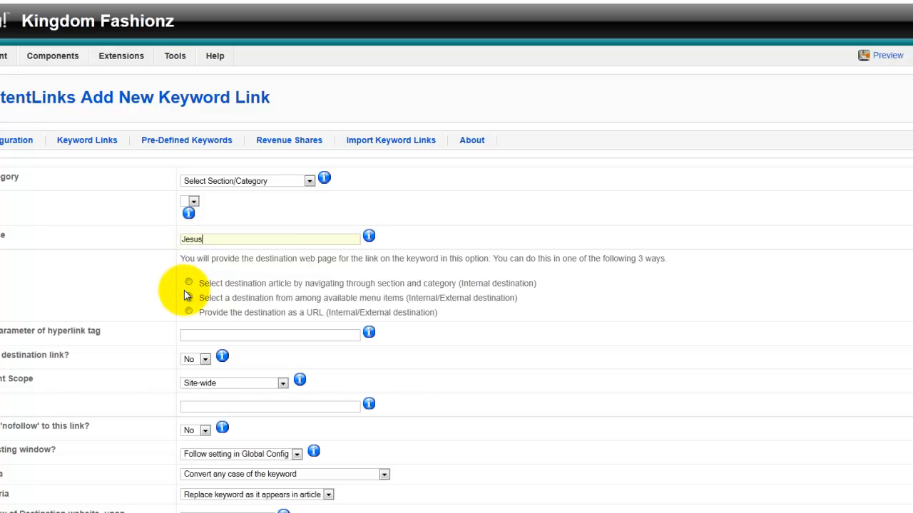
pyautogui.click(188, 312)
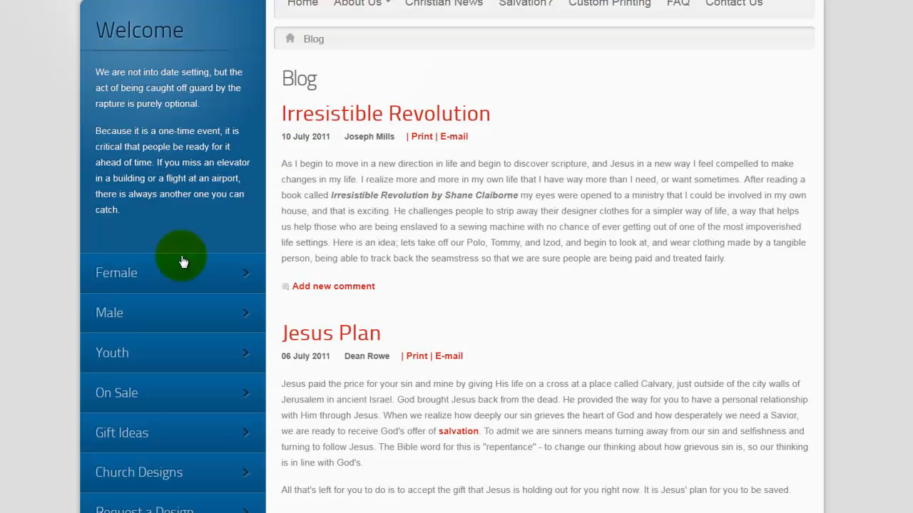
# - On the website's blog, open the Jesus Plan article on its own page and copy its URL
pyautogui.scroll(-1, 319, 350)
pyautogui.scroll(-1, 319, 351)
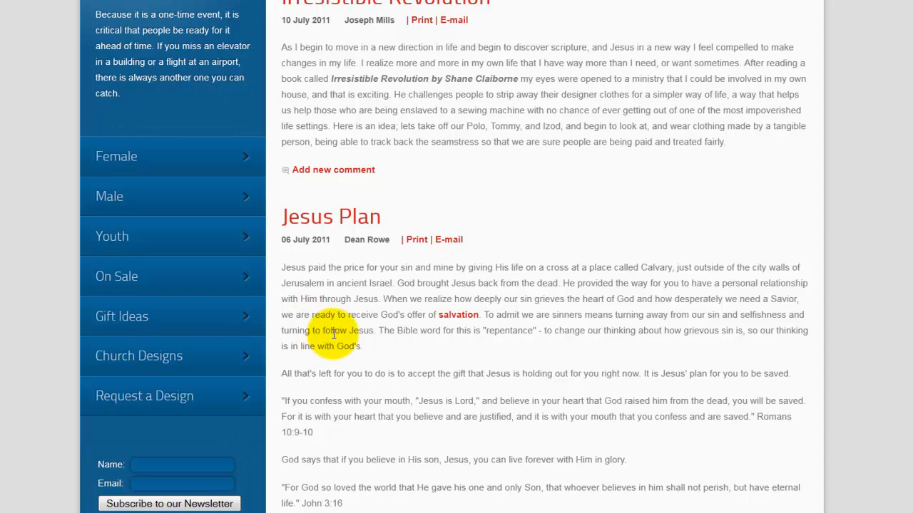
pyautogui.scroll(-1, 324, 328)
pyautogui.click(308, 147)
pyautogui.click(204, 184)
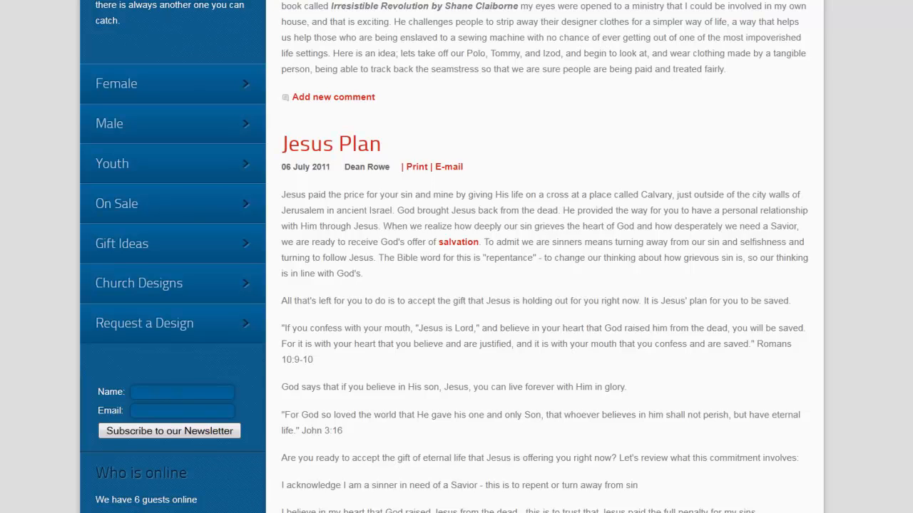
pyautogui.scroll(4, 326, 240)
pyautogui.scroll(1, 322, 258)
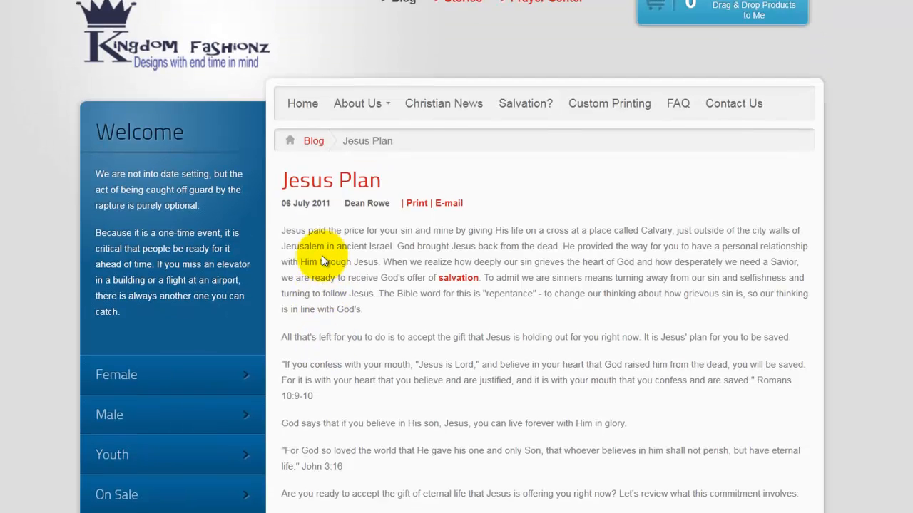
pyautogui.scroll(1, 323, 260)
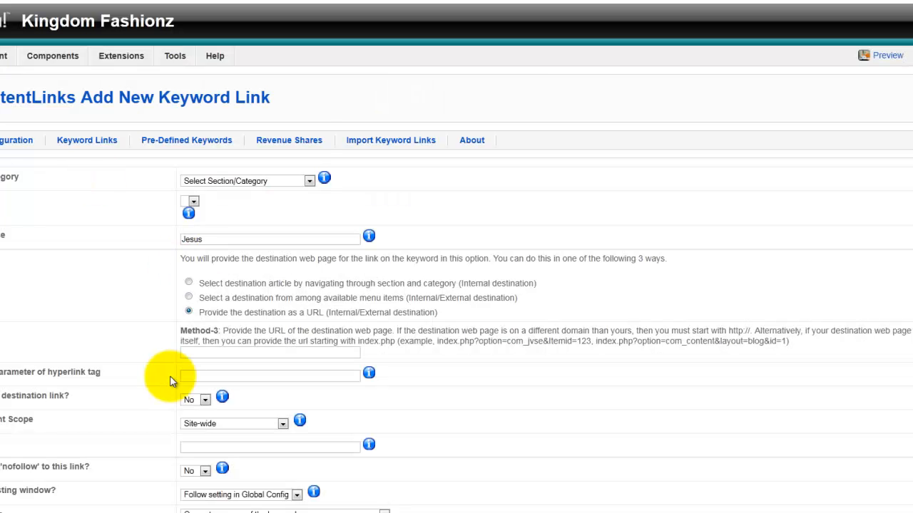
# - Paste the copied article URL as the link destination and remove the domain, leaving blog/117-jesus-plan.html
pyautogui.rightClick(191, 352)
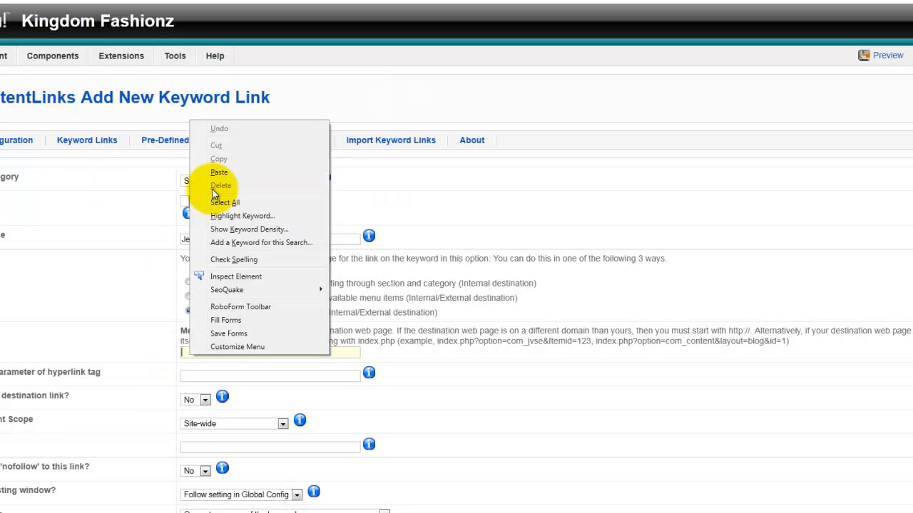
pyautogui.click(219, 172)
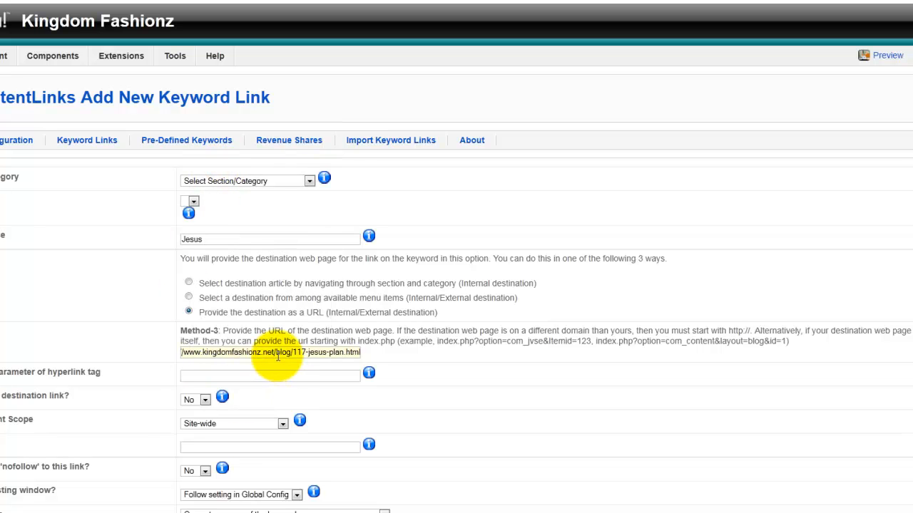
pyautogui.moveTo(279, 354); pyautogui.dragTo(141, 371)
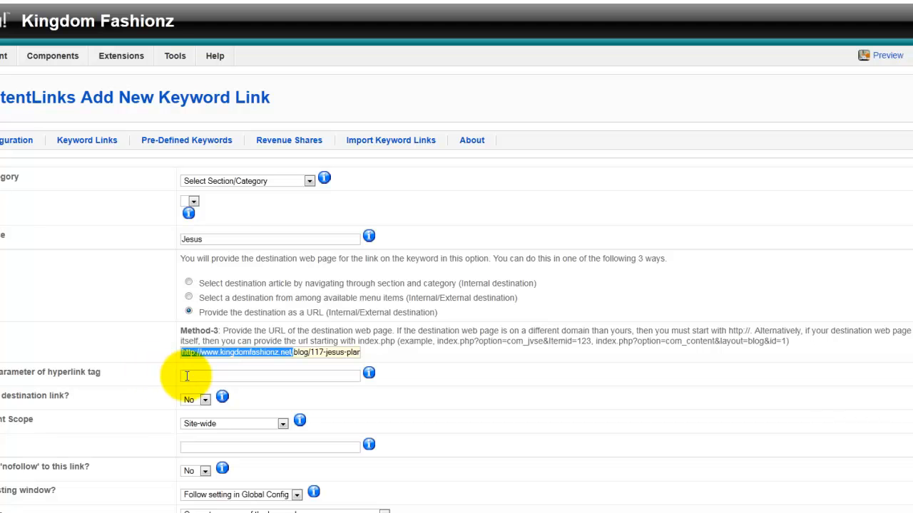
pyautogui.press('Delete')
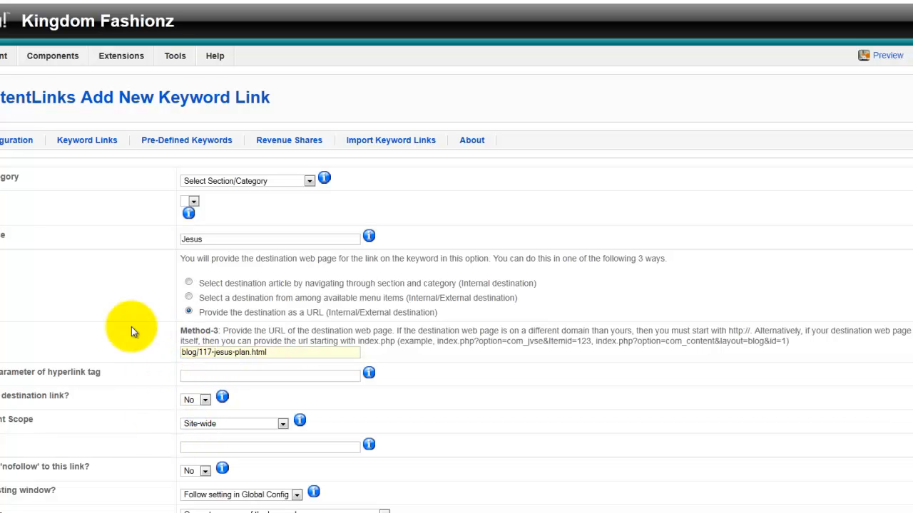
# - Set the hyperlink tag parameter to "Jesus Christ" and save the new site-wide keyword link
pyautogui.scroll(-1, 131, 328)
pyautogui.click(207, 332)
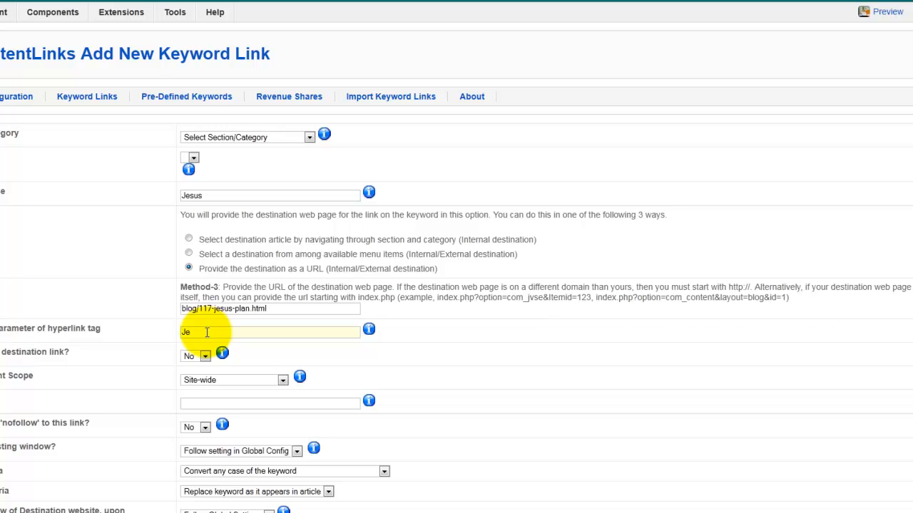
pyautogui.write('Jesus Christ')
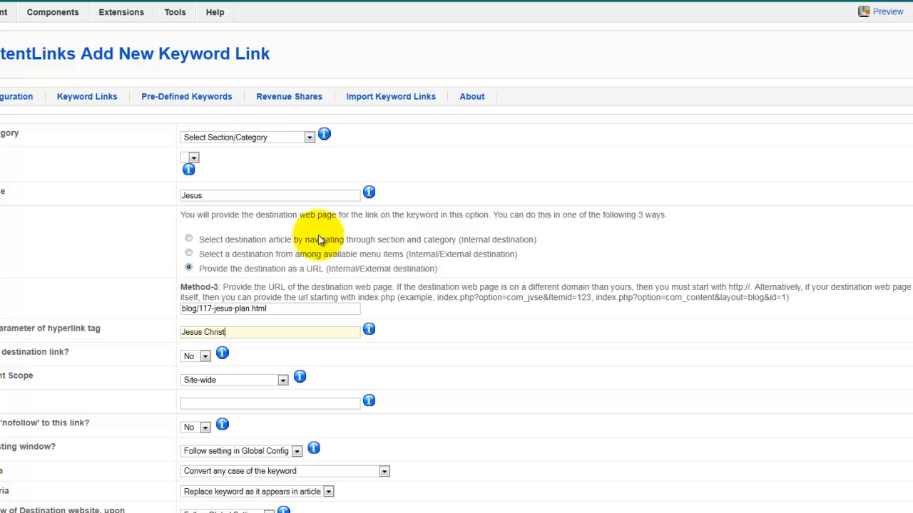
pyautogui.scroll(1, 456, 256)
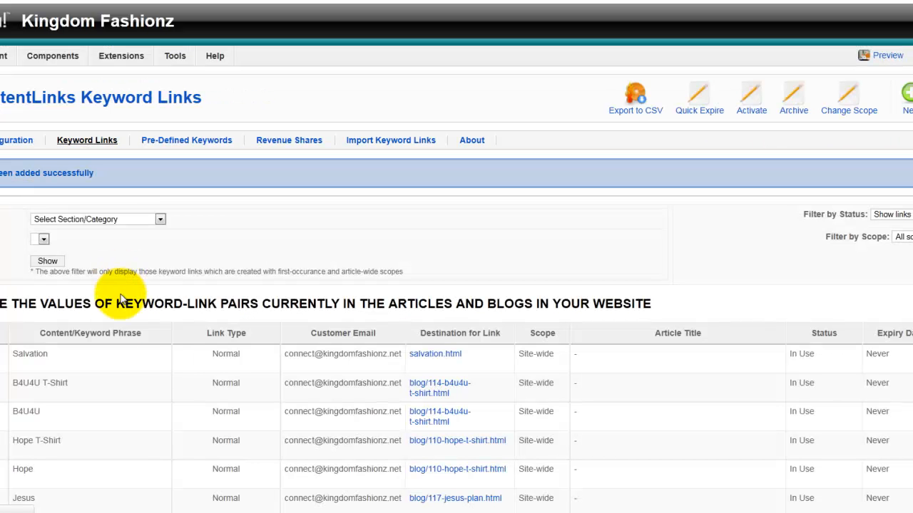
pyautogui.scroll(-3, 40, 445)
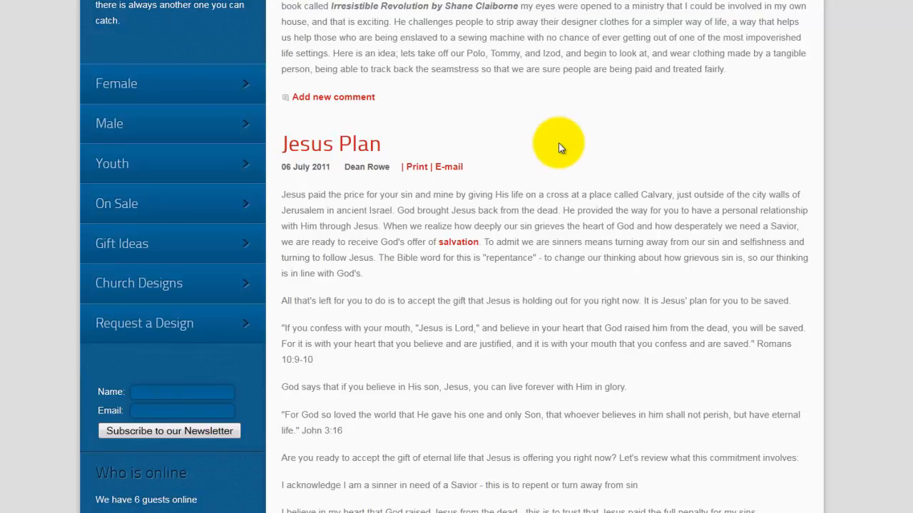
# - Switch to the website's blog page and reload it to apply the new keyword link
pyautogui.scroll(5, 599, 179)
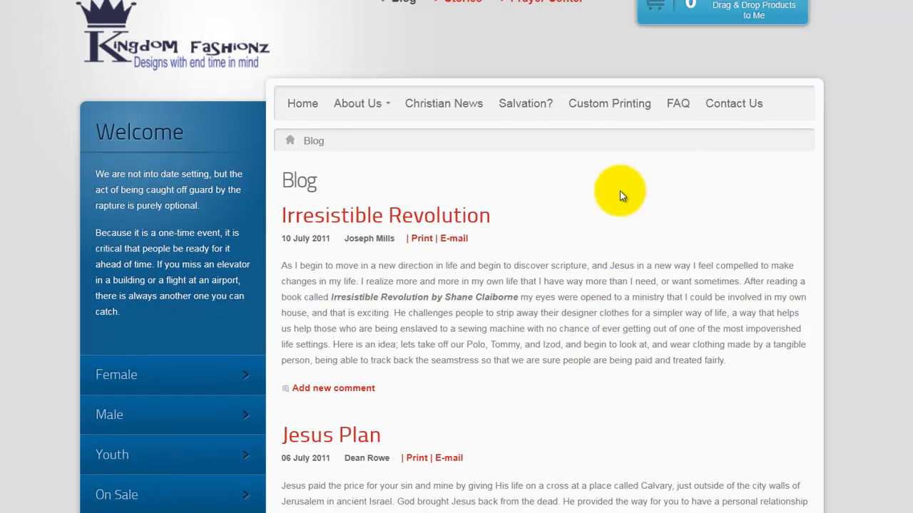
pyautogui.scroll(1, 620, 190)
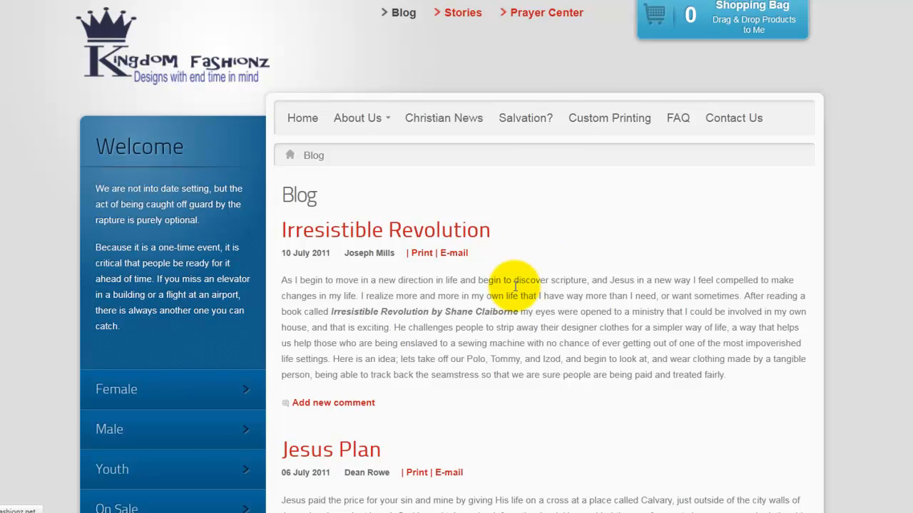
pyautogui.press('F5')
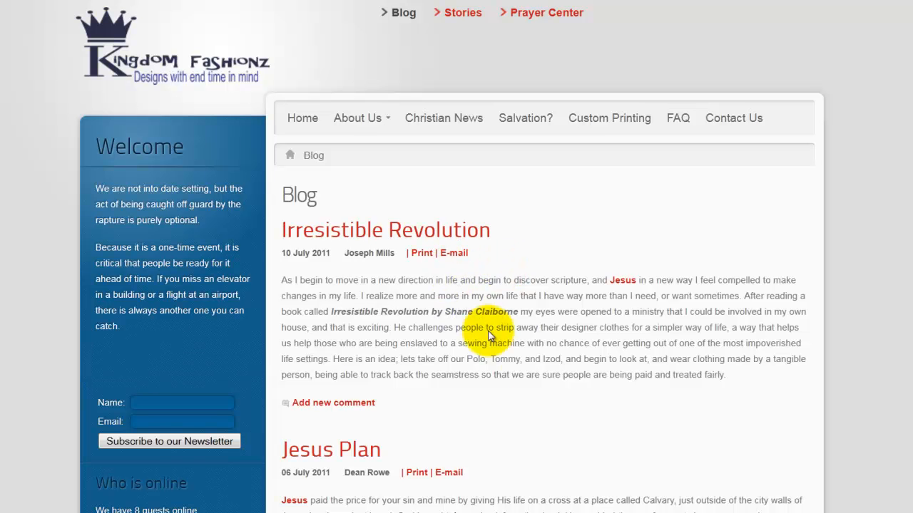
# - Examine the blog posts for linked occurrences of "Jesus" and check where the link in the Irresistible Revolution post leads
pyautogui.scroll(-3, 738, 361)
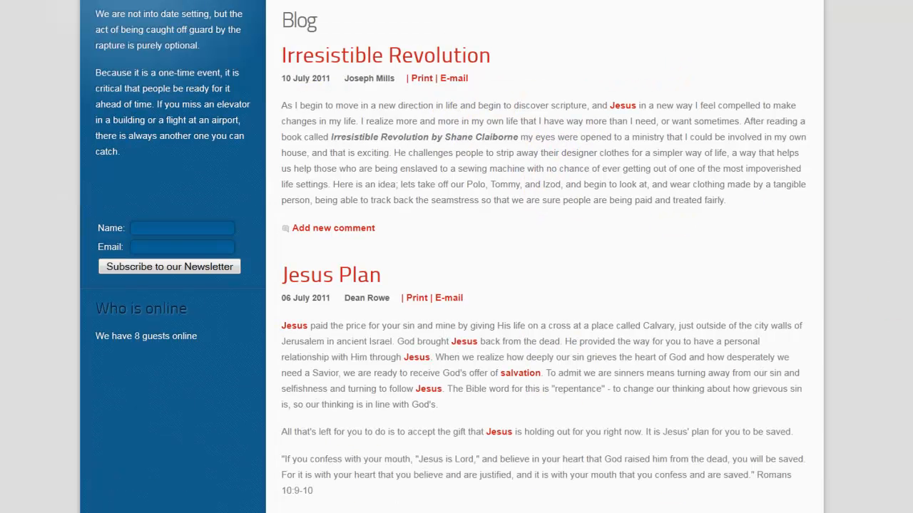
pyautogui.scroll(-10, 542, 285)
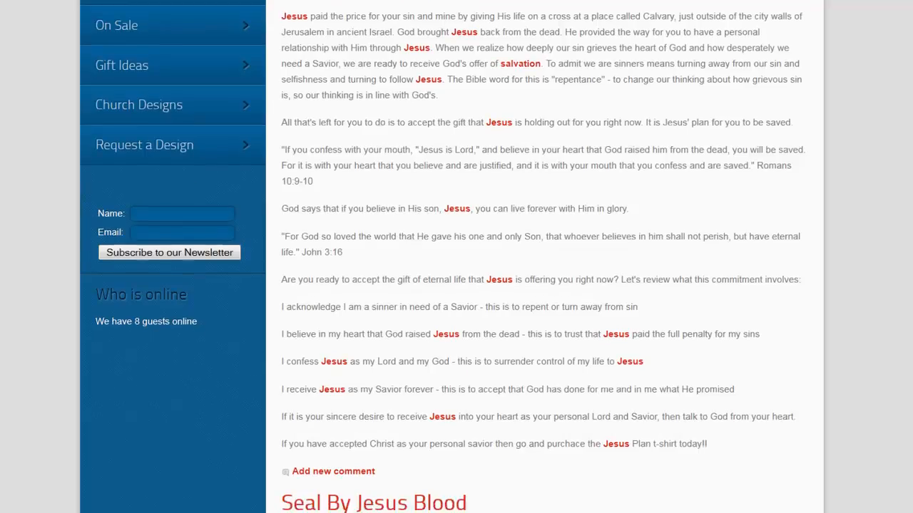
pyautogui.scroll(-5, 542, 285)
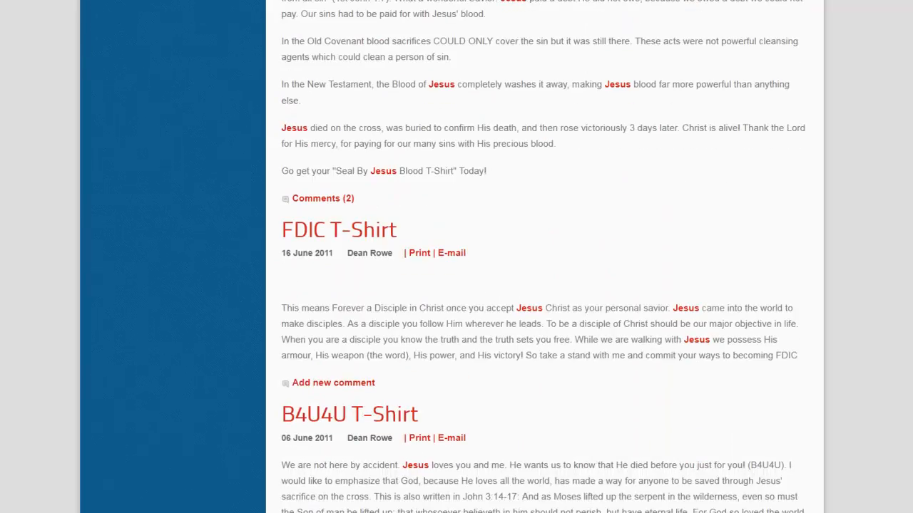
pyautogui.scroll(-3, 542, 285)
pyautogui.scroll(6, 542, 285)
pyautogui.scroll(12, 542, 286)
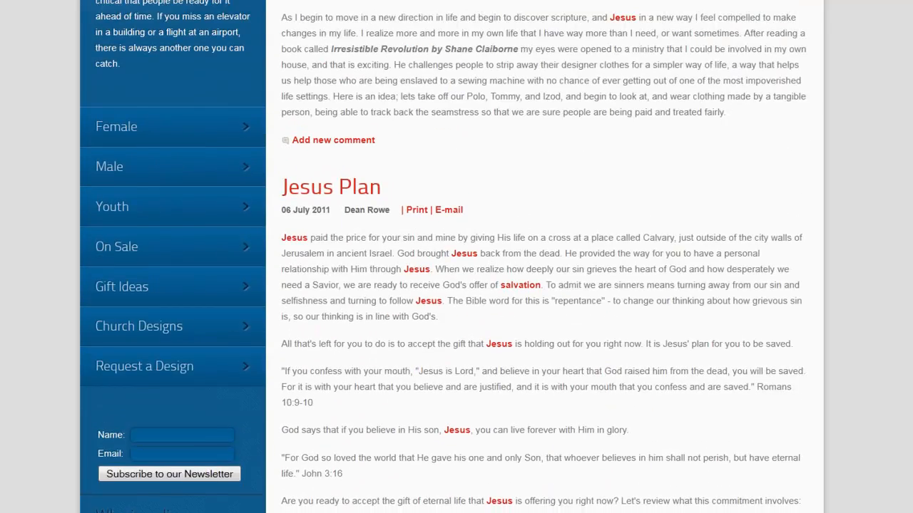
pyautogui.scroll(1, 542, 286)
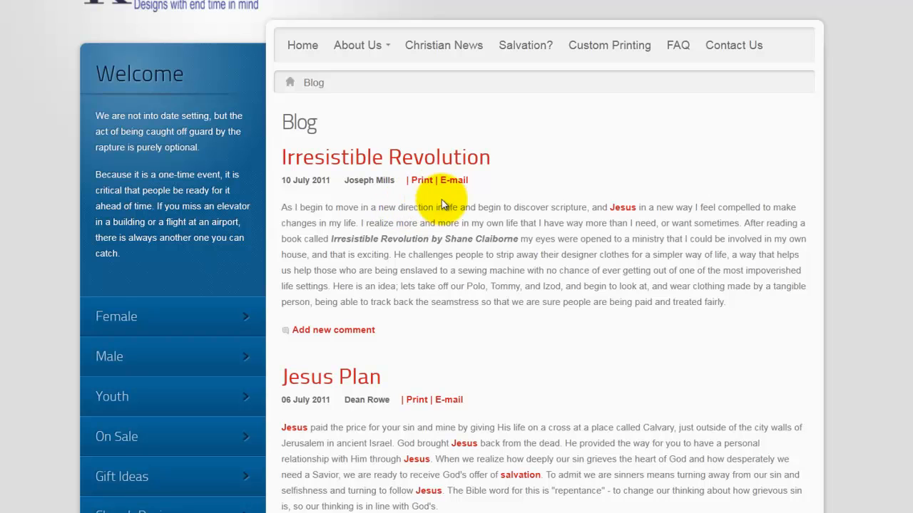
pyautogui.scroll(-1, 473, 243)
pyautogui.scroll(-1, 473, 243)
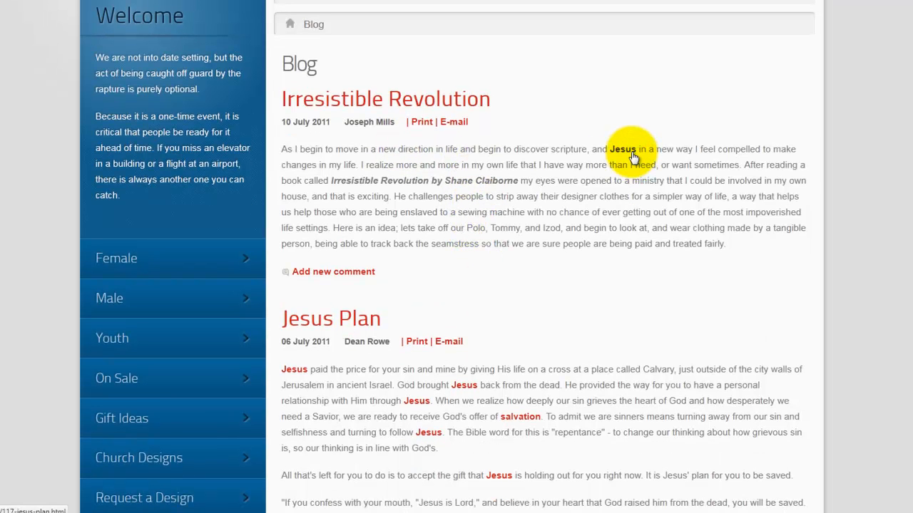
pyautogui.scroll(-2, 487, 234)
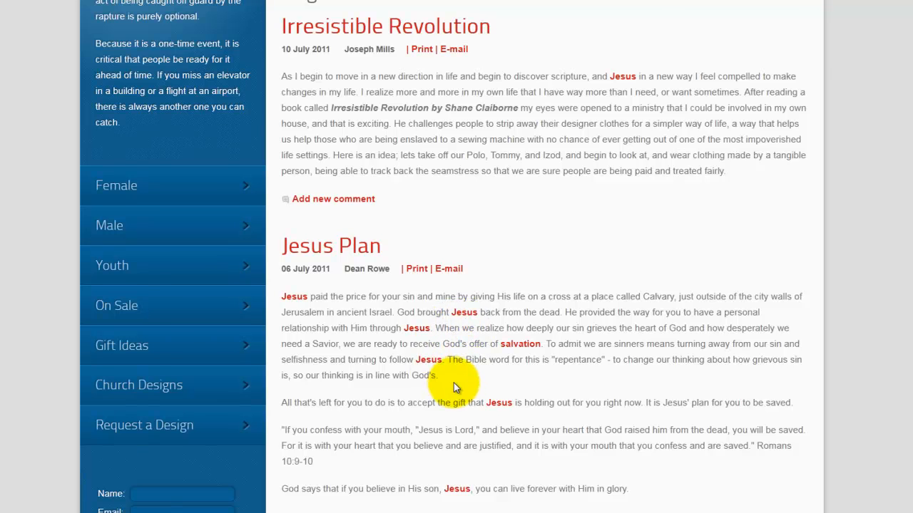
pyautogui.scroll(-2, 454, 383)
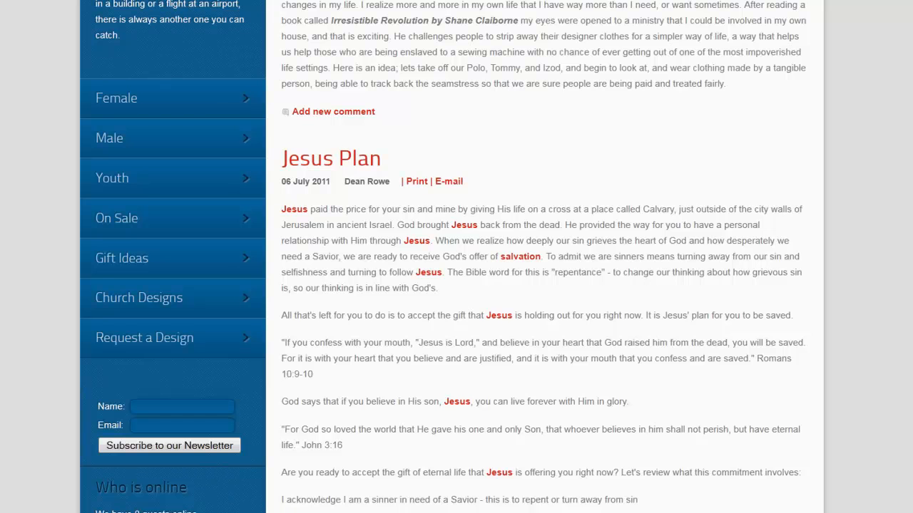
# - Open the Jesus Plan article on its own page and examine the keyword links in its text
pyautogui.click(330, 158)
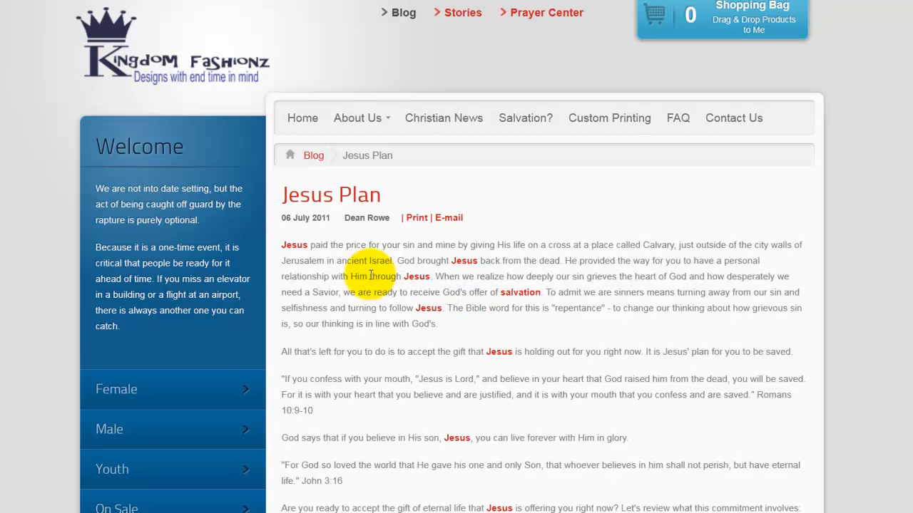
pyautogui.scroll(-1, 367, 285)
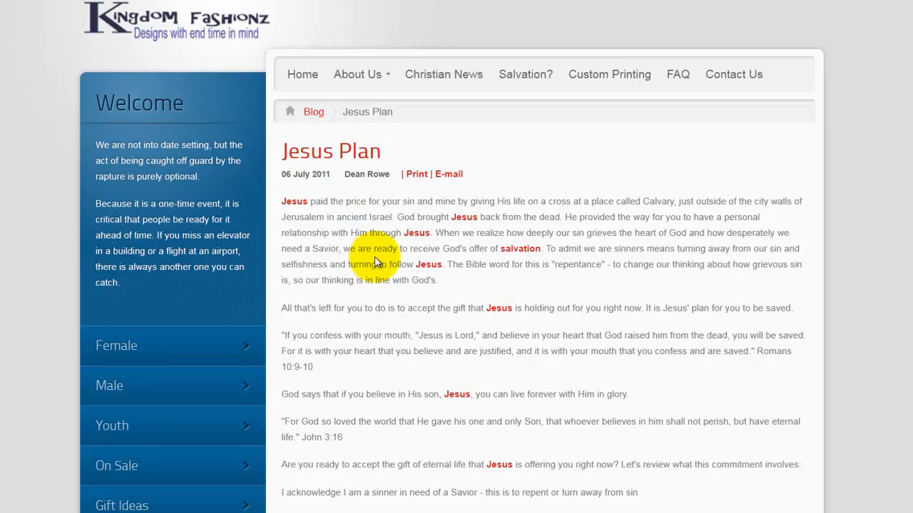
pyautogui.scroll(-1, 398, 295)
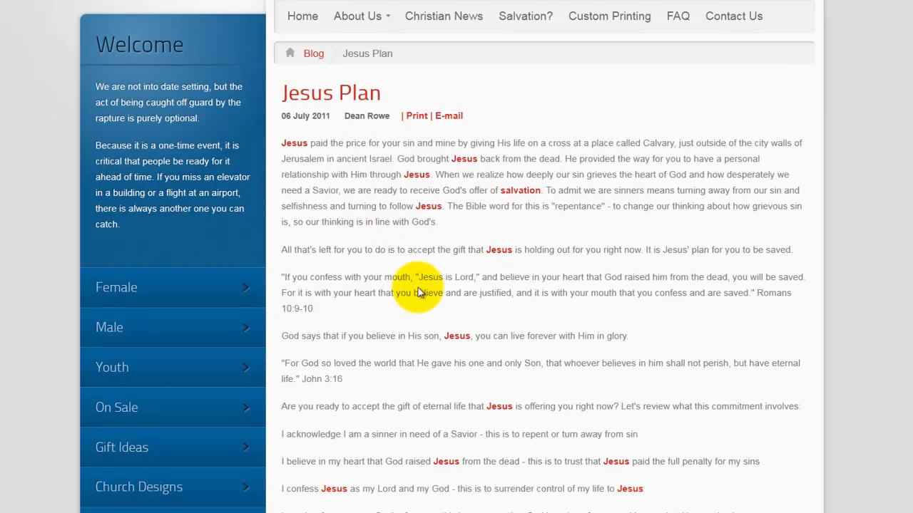
pyautogui.scroll(2, 418, 288)
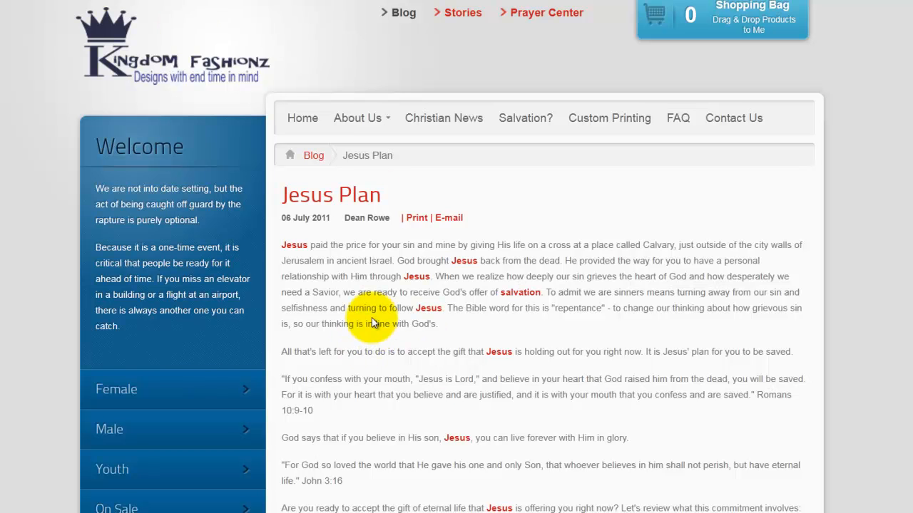
pyautogui.scroll(-1, 419, 278)
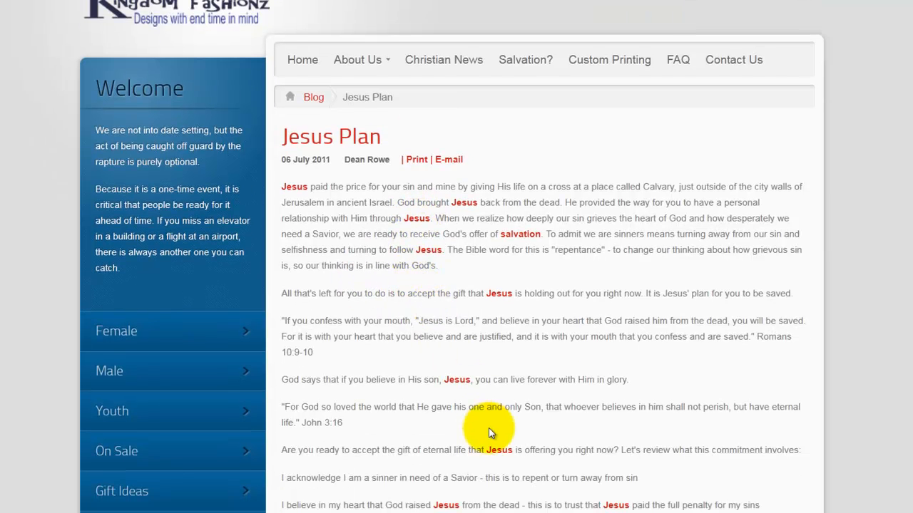
pyautogui.scroll(-1, 489, 367)
pyautogui.scroll(2, 489, 428)
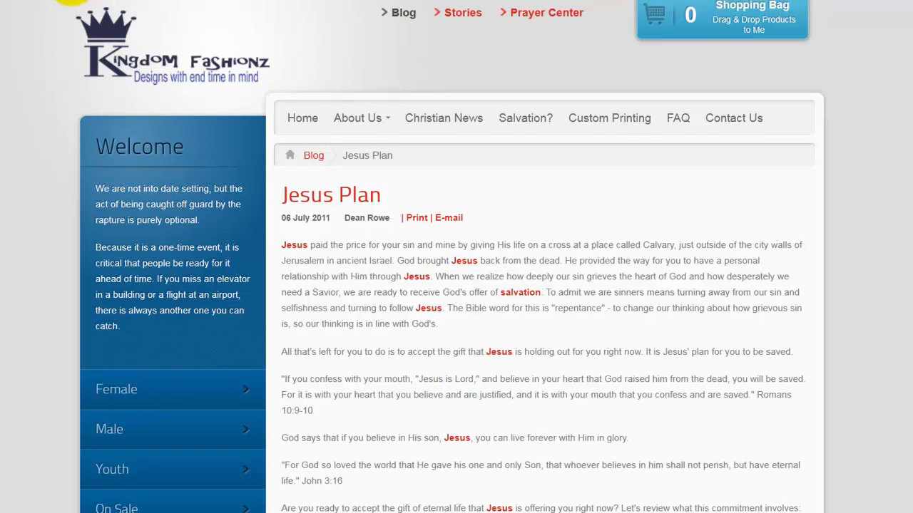
# - Go back to the blog overview and check the "salvation" and "Jesus" keyword links in the Jesus Plan post, including the link tooltip
pyautogui.hotkey('alt', 'Left')
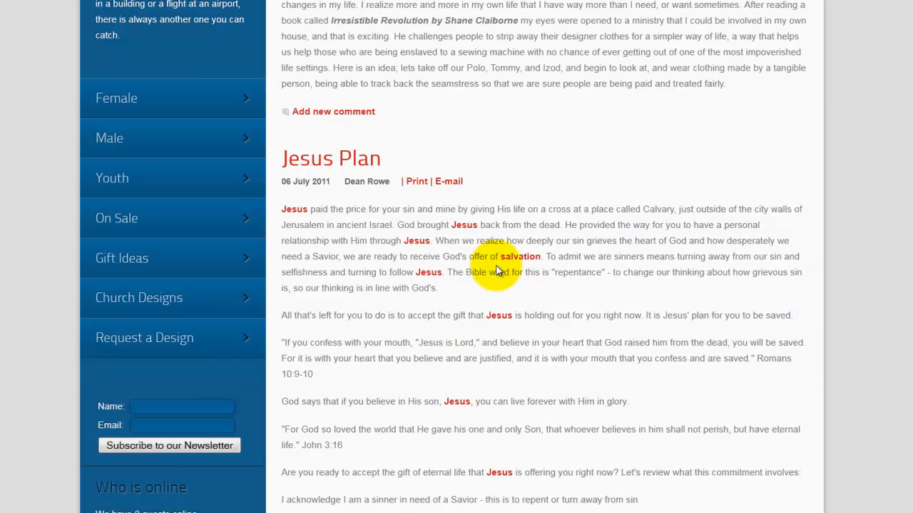
pyautogui.scroll(-1, 527, 264)
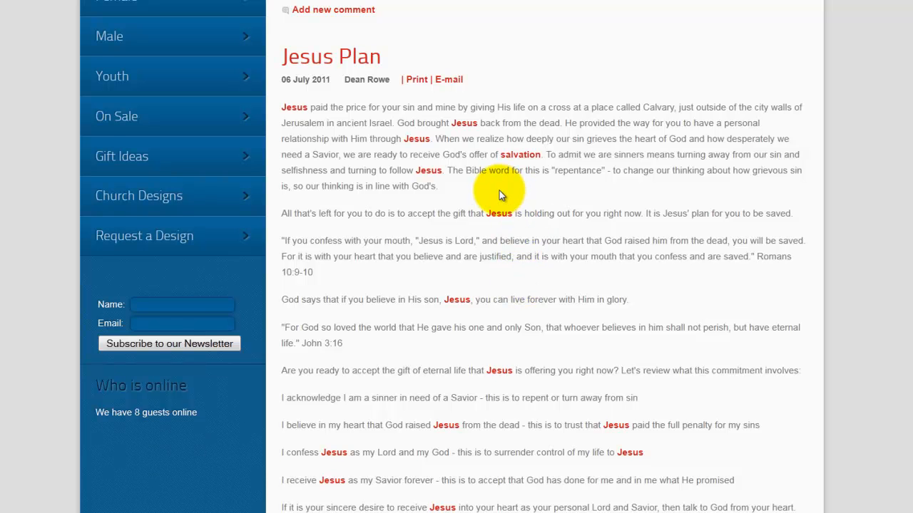
pyautogui.scroll(1, 501, 192)
pyautogui.moveTo(514, 222)
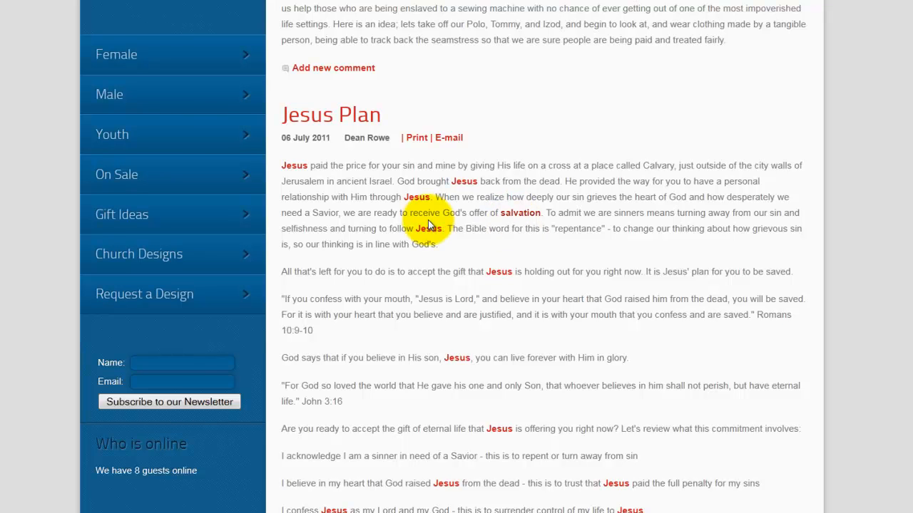
pyautogui.moveTo(436, 234)
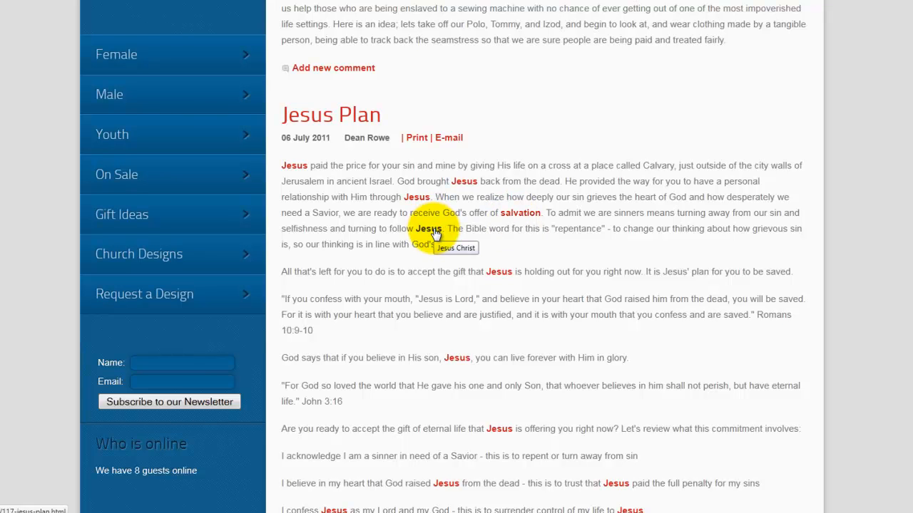
pyautogui.scroll(3, 442, 271)
pyautogui.scroll(3, 426, 348)
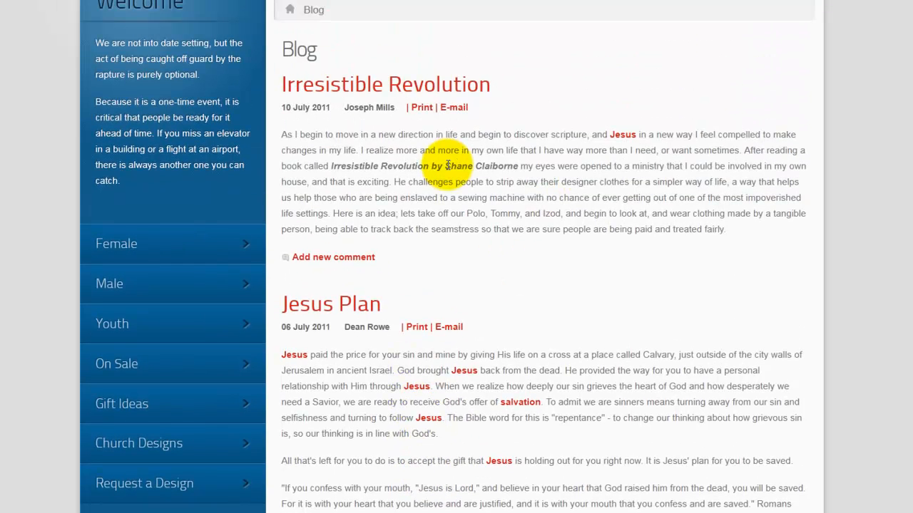
pyautogui.scroll(-3, 499, 278)
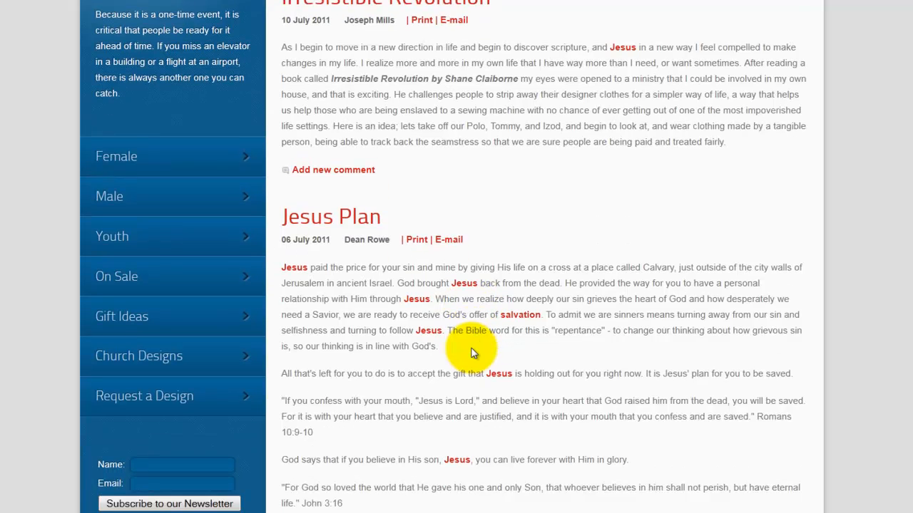
pyautogui.scroll(-1, 471, 353)
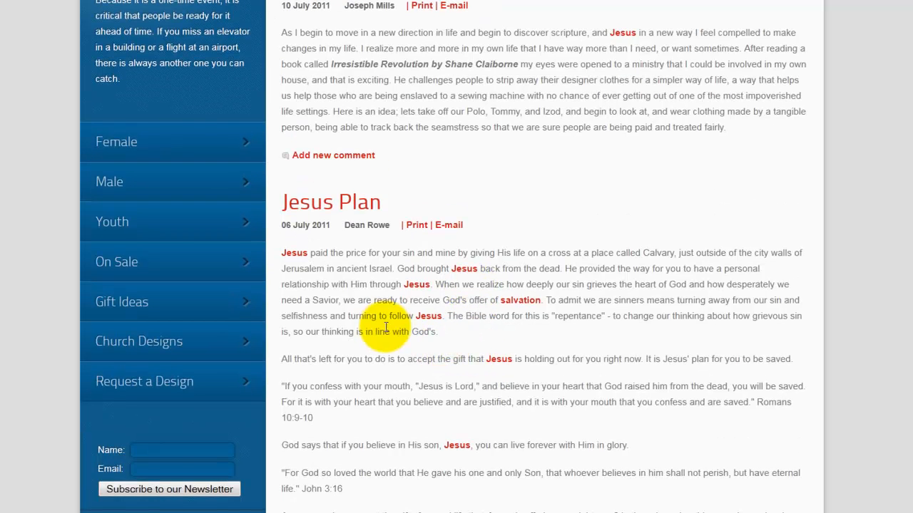
pyautogui.scroll(2, 385, 349)
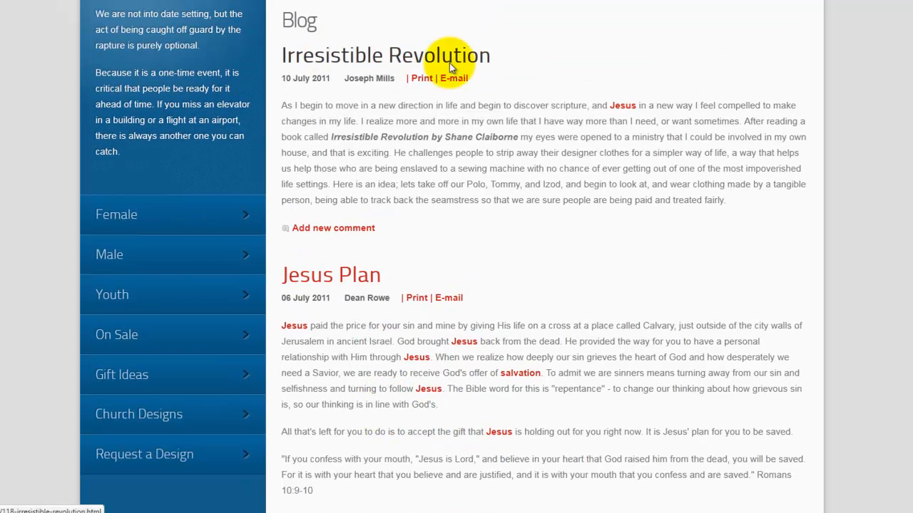
# - Highlight the title and the body paragraph of the Irresistible Revolution post
pyautogui.moveTo(517, 67); pyautogui.dragTo(286, 56)
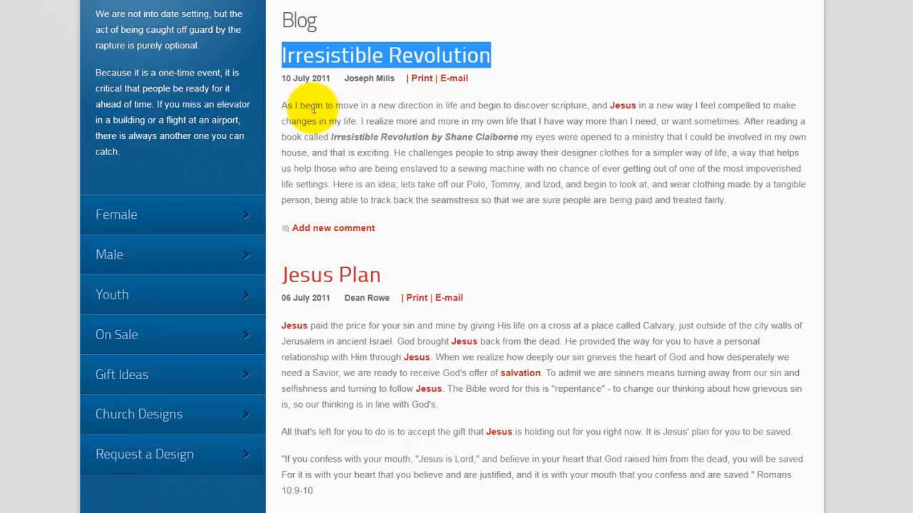
pyautogui.moveTo(288, 105); pyautogui.dragTo(750, 214)
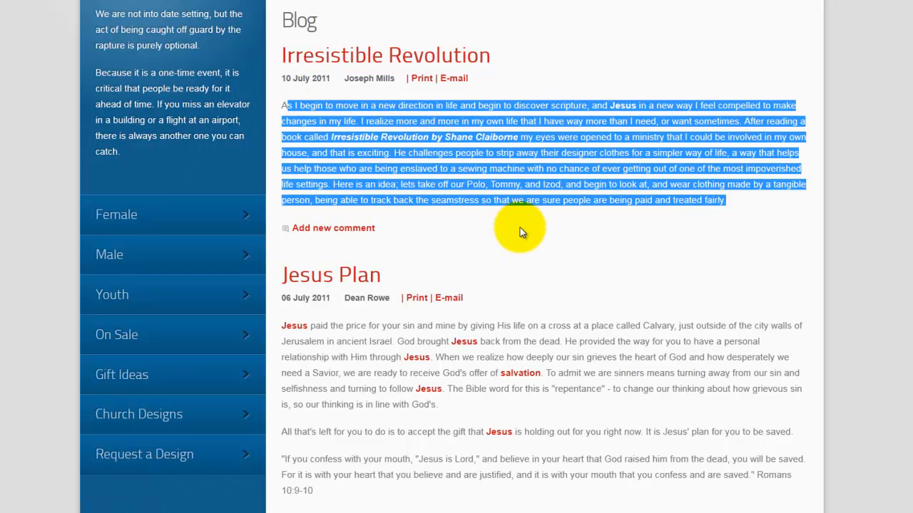
pyautogui.scroll(2, 520, 229)
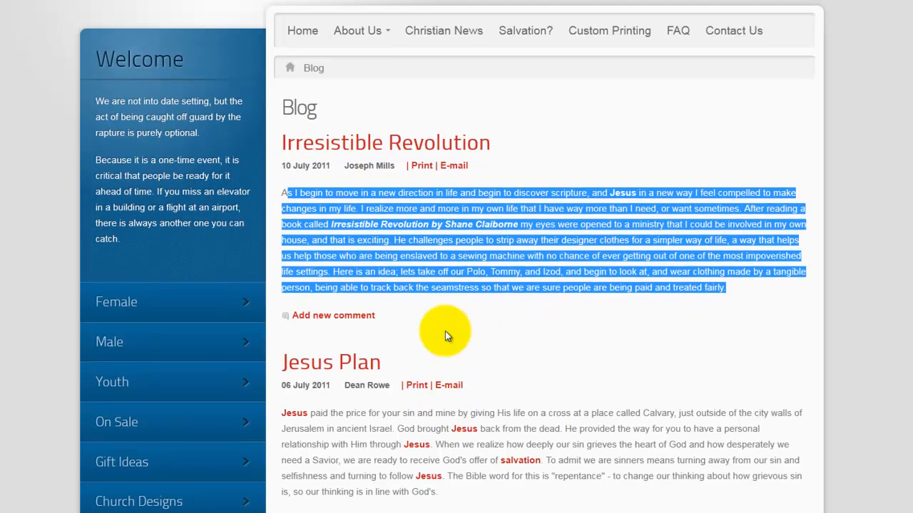
# - Return to the JV-ContentLinks keyword links list and review its keyword phrases and destinations
pyautogui.click(356, 266)
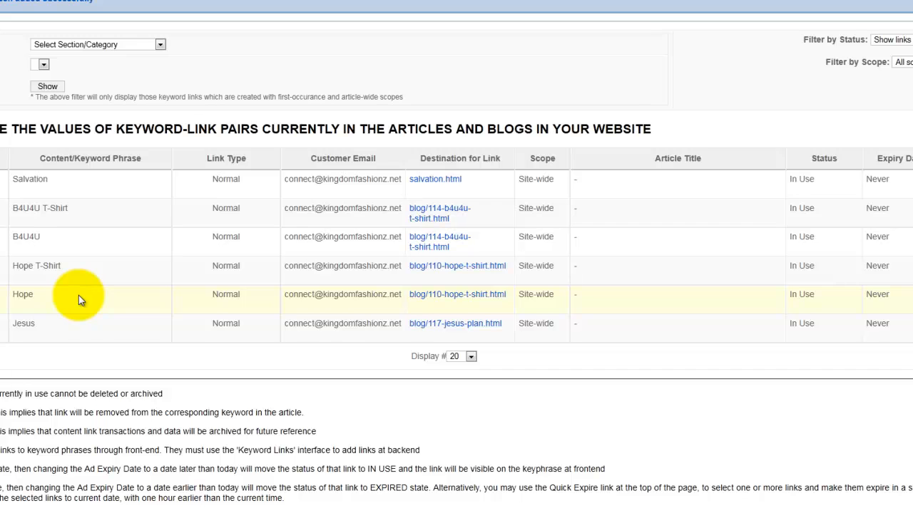
pyautogui.scroll(2, 79, 295)
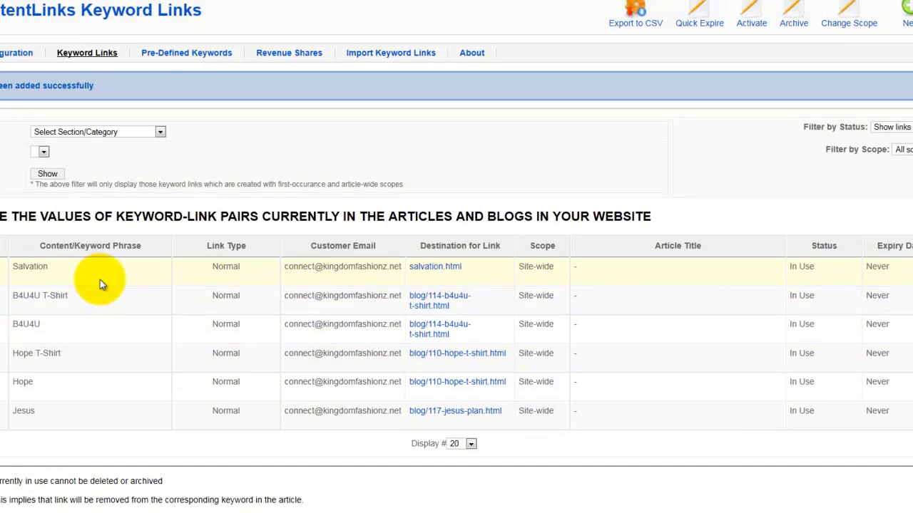